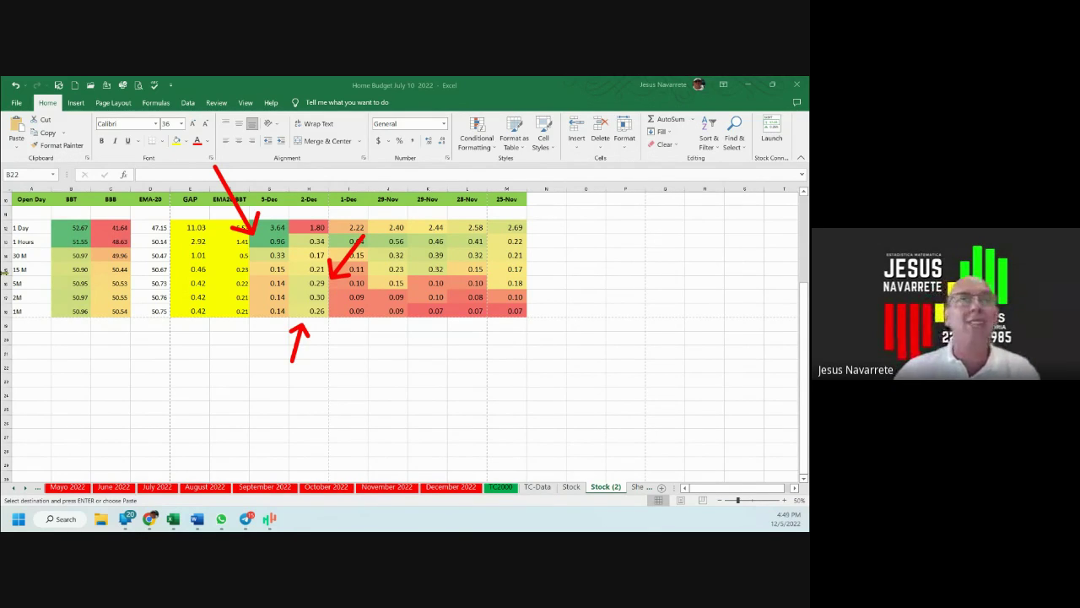
- Clear the existing arrows, then outline in red the date headers from 5-Dec onward and the 1 Day values below them
key(Escape)
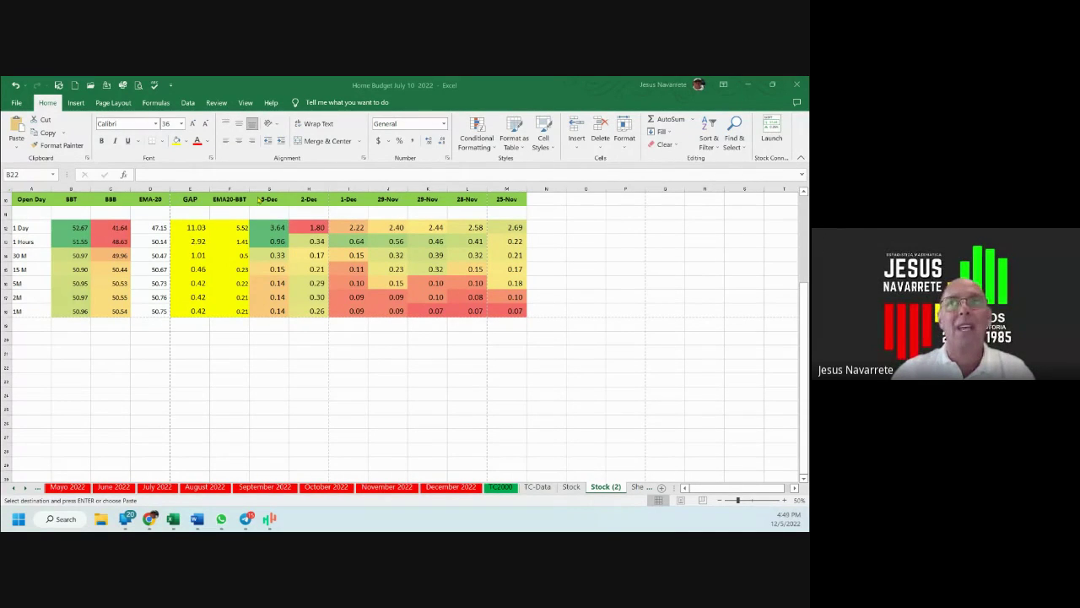
mouse_move(247, 182)
mouse_down()
mouse_move(277, 212)
mouse_move(581, 218)
mouse_up()
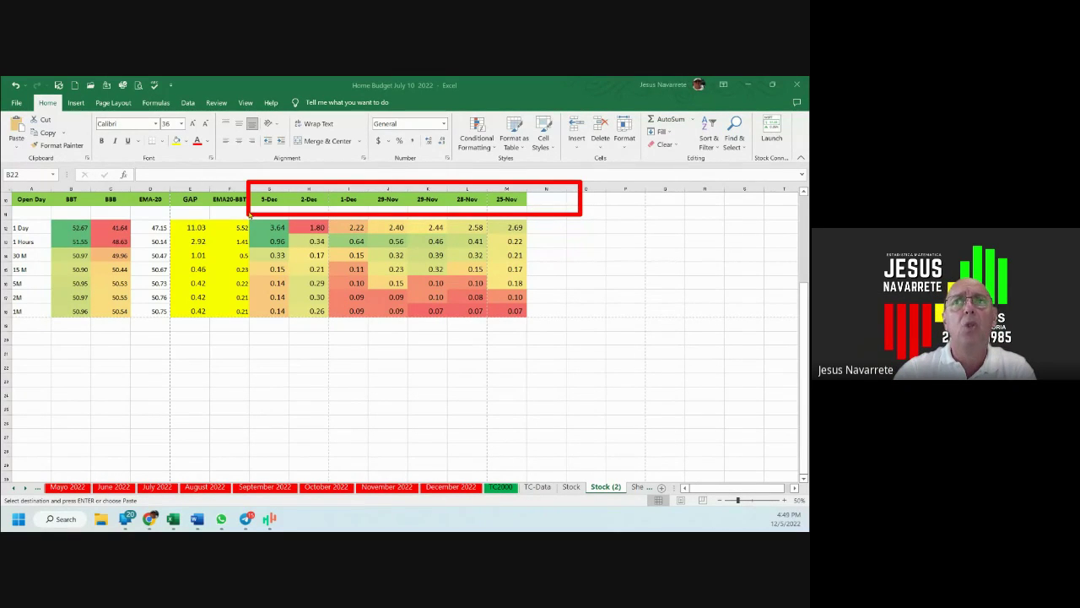
mouse_move(248, 211)
mouse_down()
mouse_move(258, 228)
mouse_move(567, 240)
mouse_up()
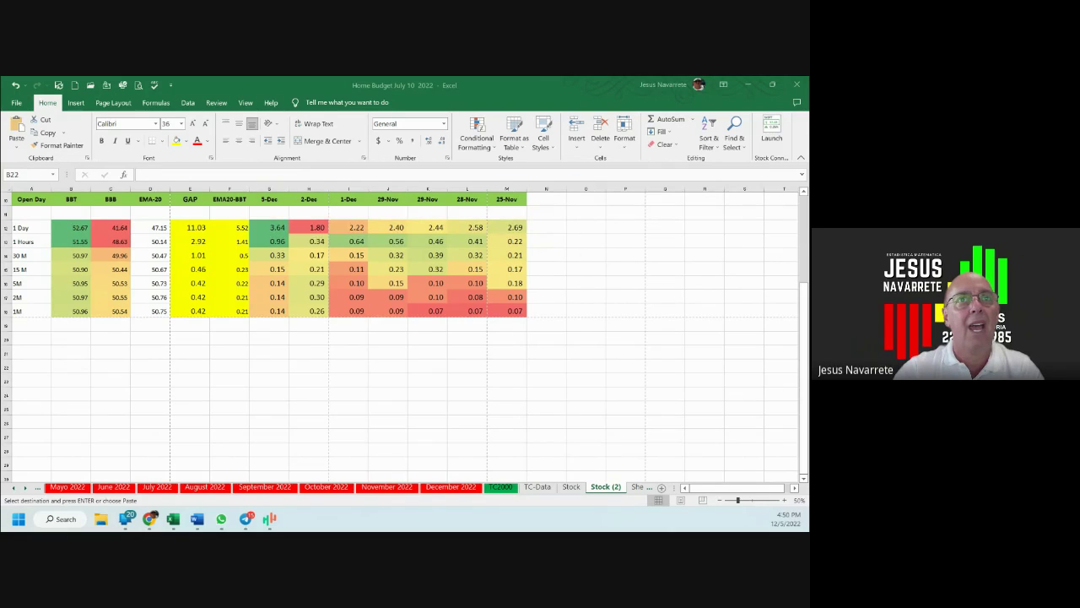
drag(246, 212, 292, 241)
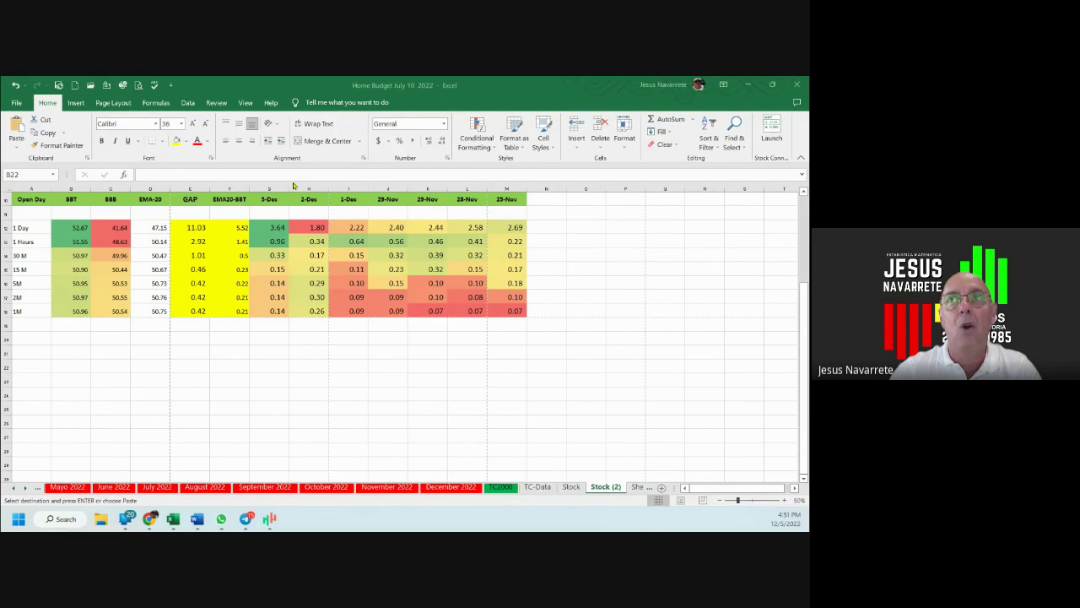
- Frame the 2-Dec column in red with three arrows pointing at it, box the older 5M to 1M values in blue, and clear the markings
drag(289, 183, 333, 333)
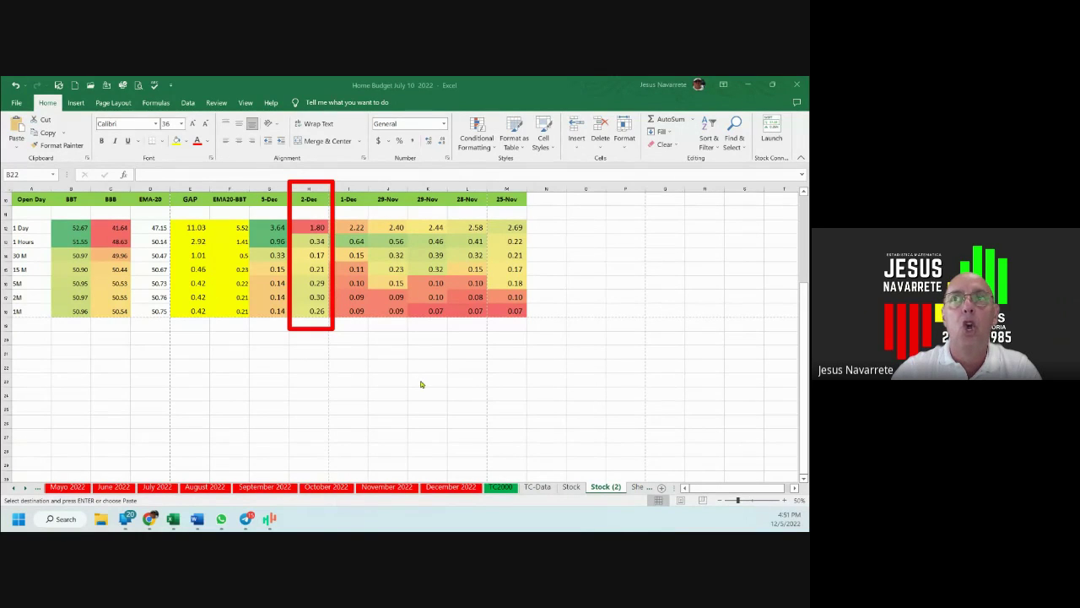
drag(403, 165, 331, 240)
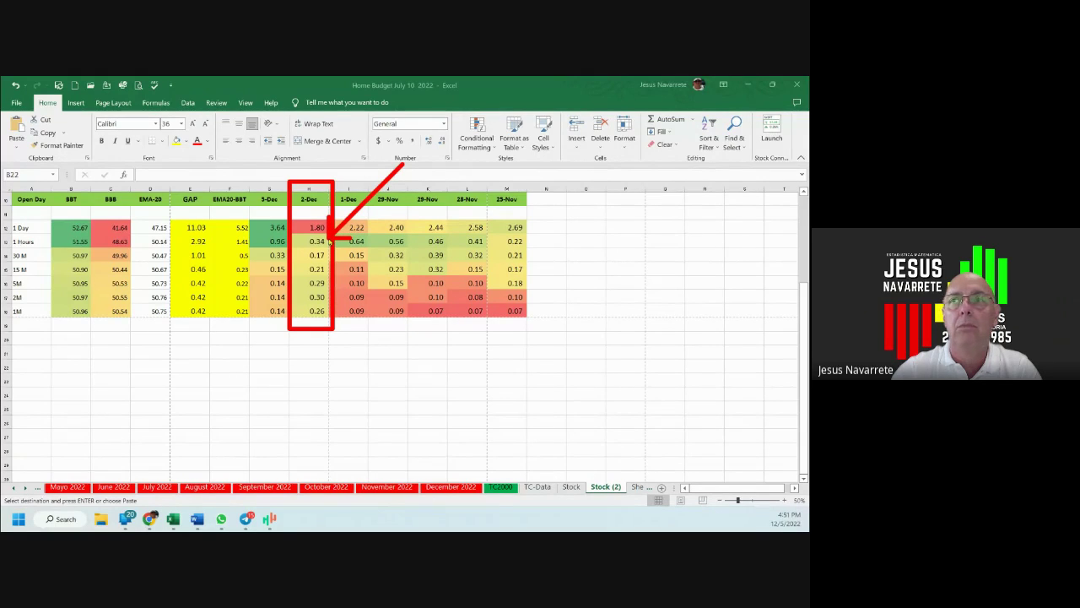
drag(408, 373, 334, 321)
drag(375, 230, 333, 281)
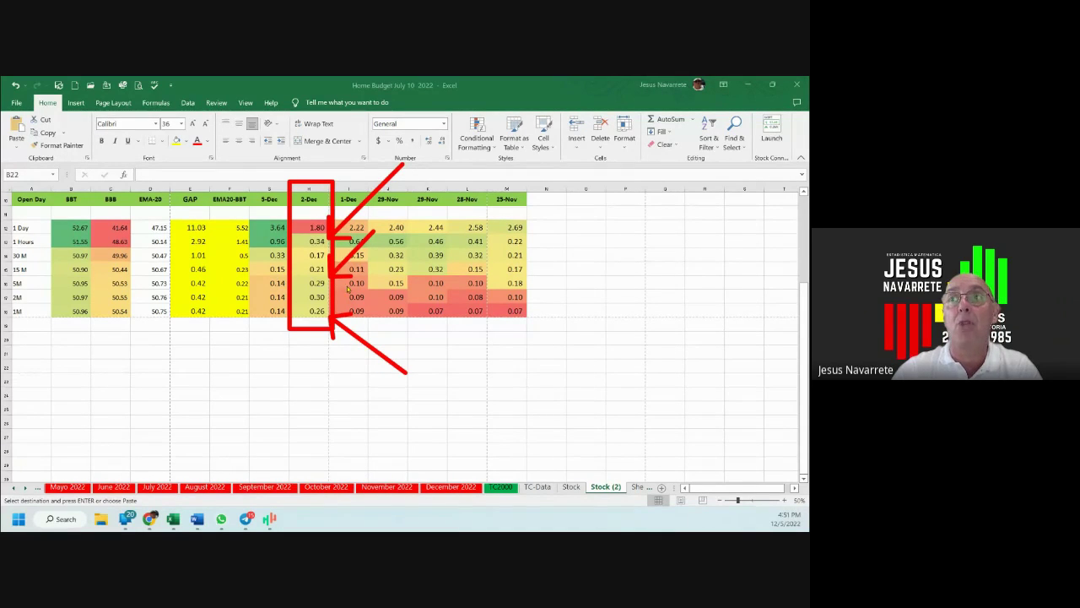
mouse_move(332, 277)
mouse_down()
mouse_move(430, 320)
mouse_move(535, 325)
mouse_up()
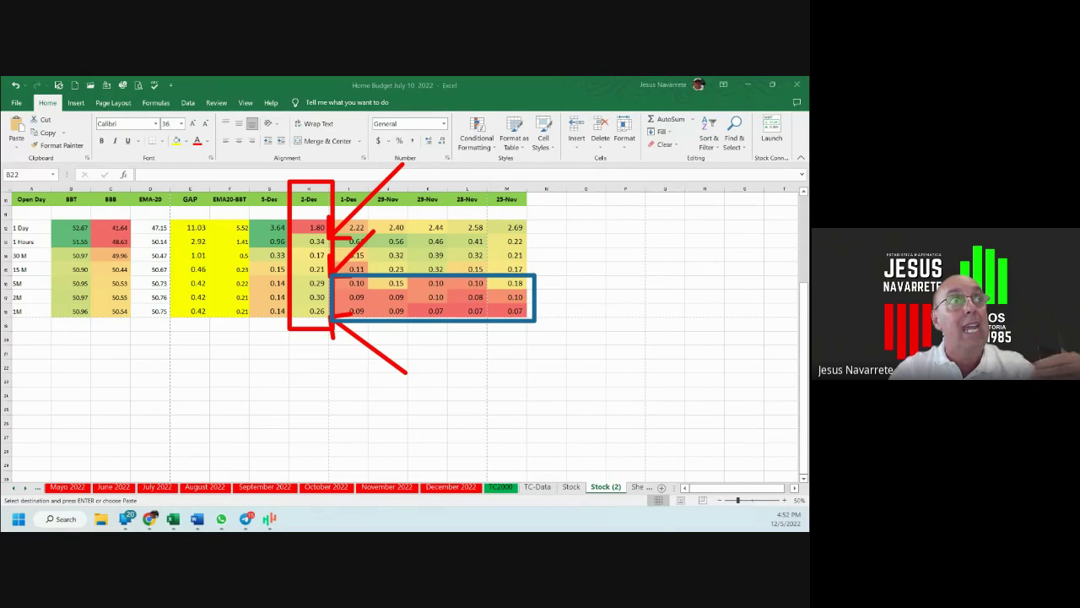
key(Escape)
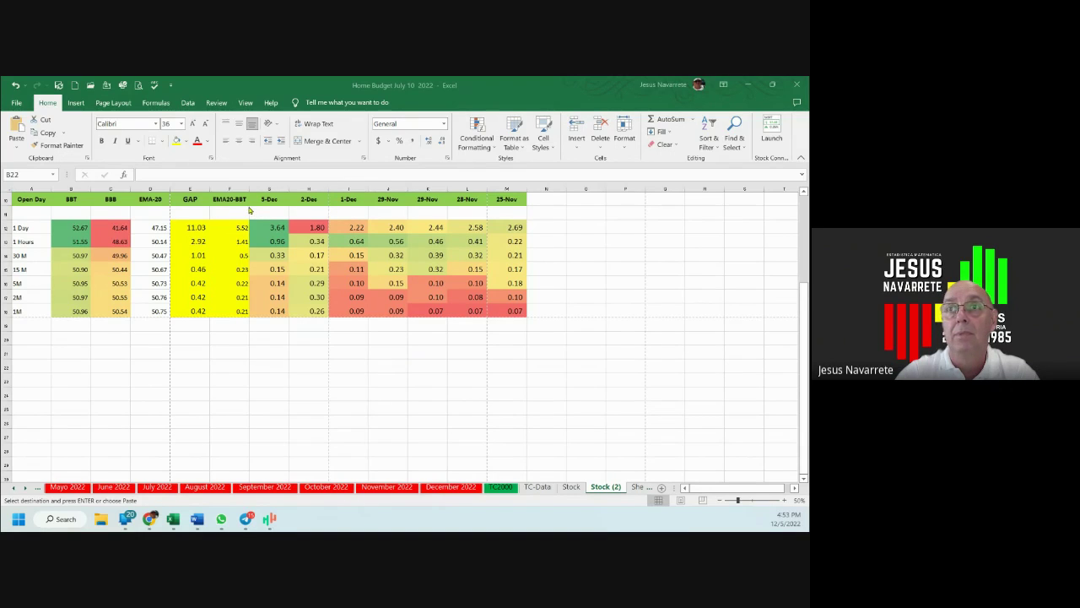
- Outline in blue the 5-Dec column values, the 2-Dec value for 1 Day, and the 2-Dec values for 5M to 1M
drag(249, 210, 291, 331)
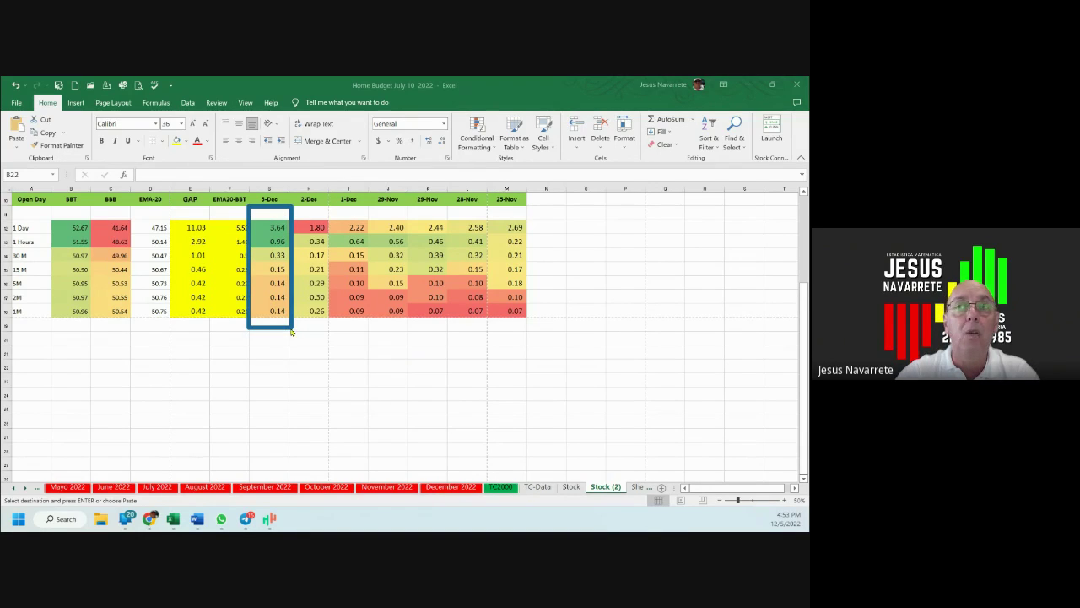
mouse_move(295, 211)
mouse_down()
mouse_move(297, 231)
mouse_move(336, 240)
mouse_up()
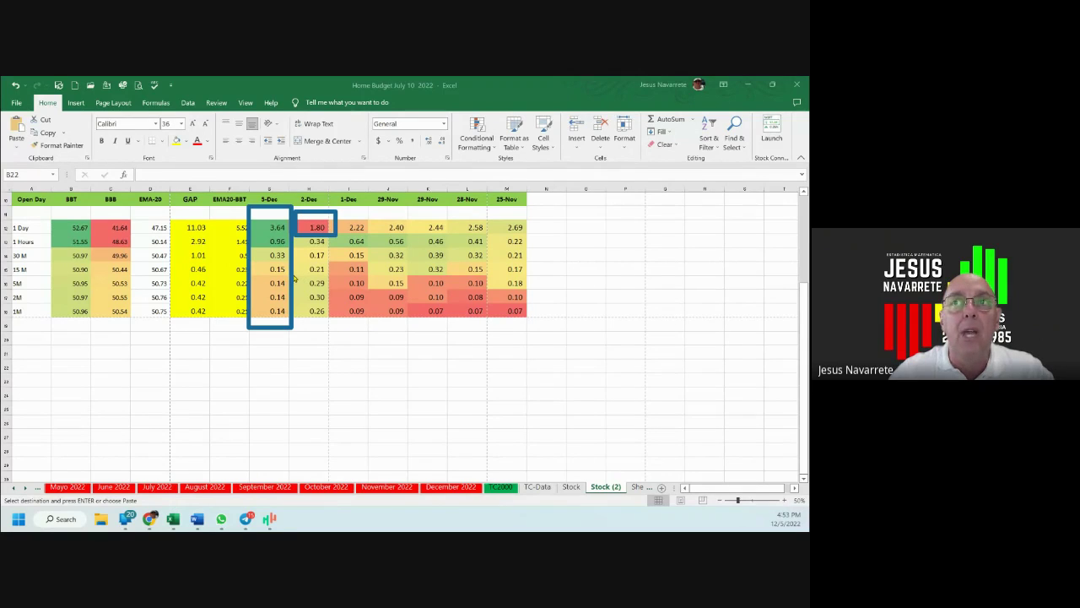
drag(295, 275, 333, 324)
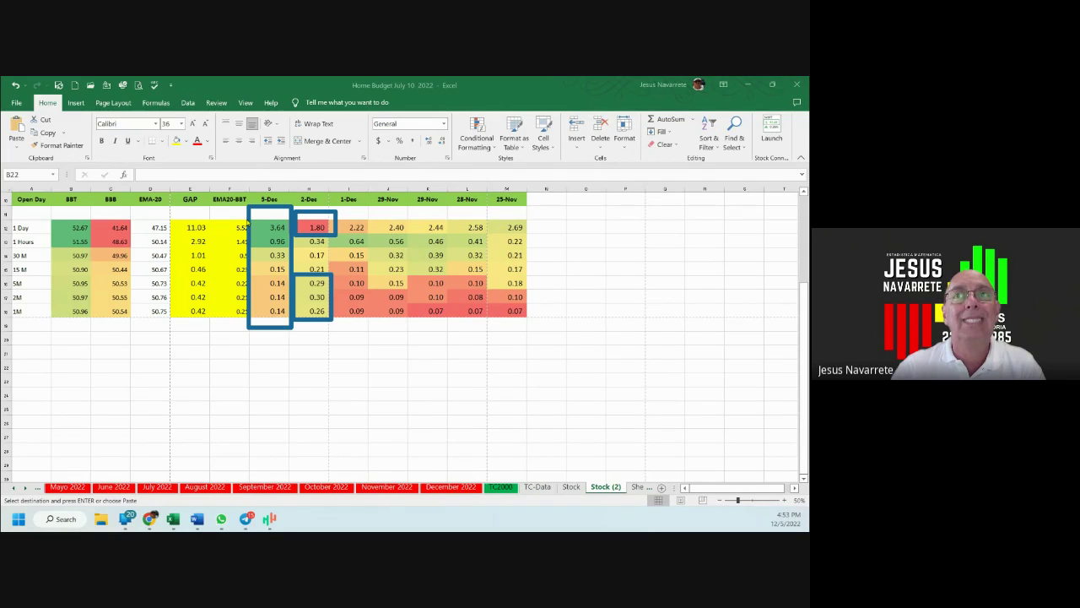
- Box in red the 5-Dec values for 1 Day, 1 Hours and 5M to 1M plus 2-Dec's 5M to 1M values, then clear all annotations
drag(246, 220, 294, 240)
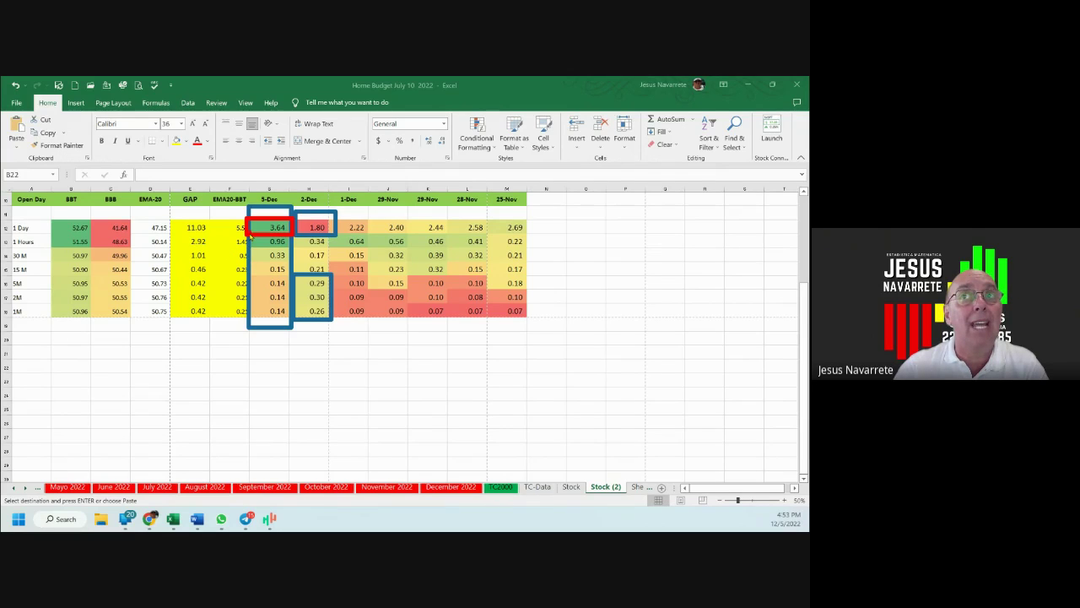
drag(250, 239, 295, 254)
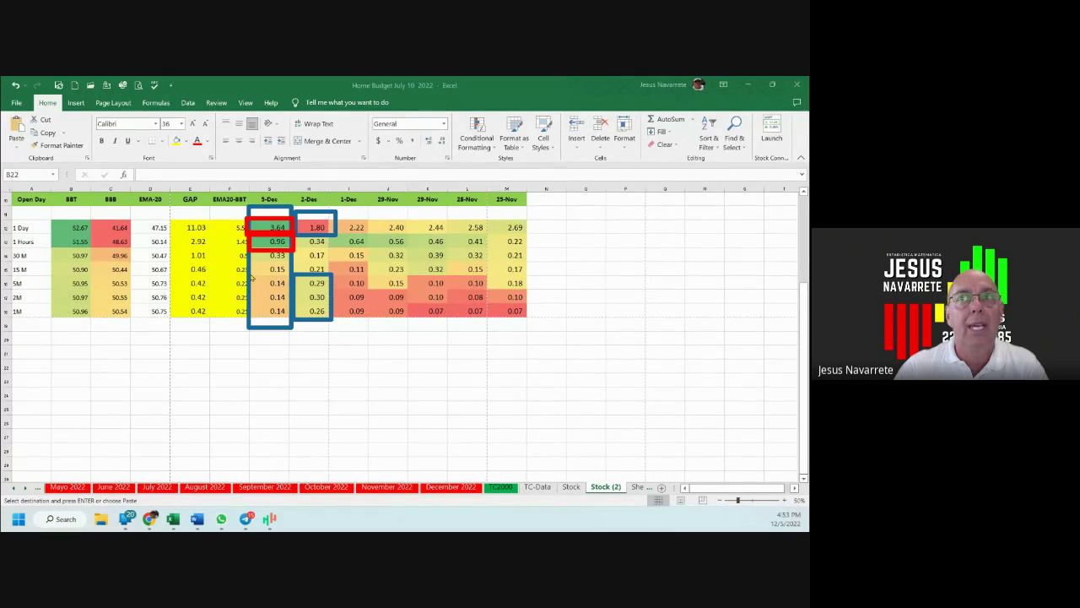
mouse_move(251, 274)
mouse_down()
mouse_move(272, 322)
mouse_move(290, 325)
mouse_up()
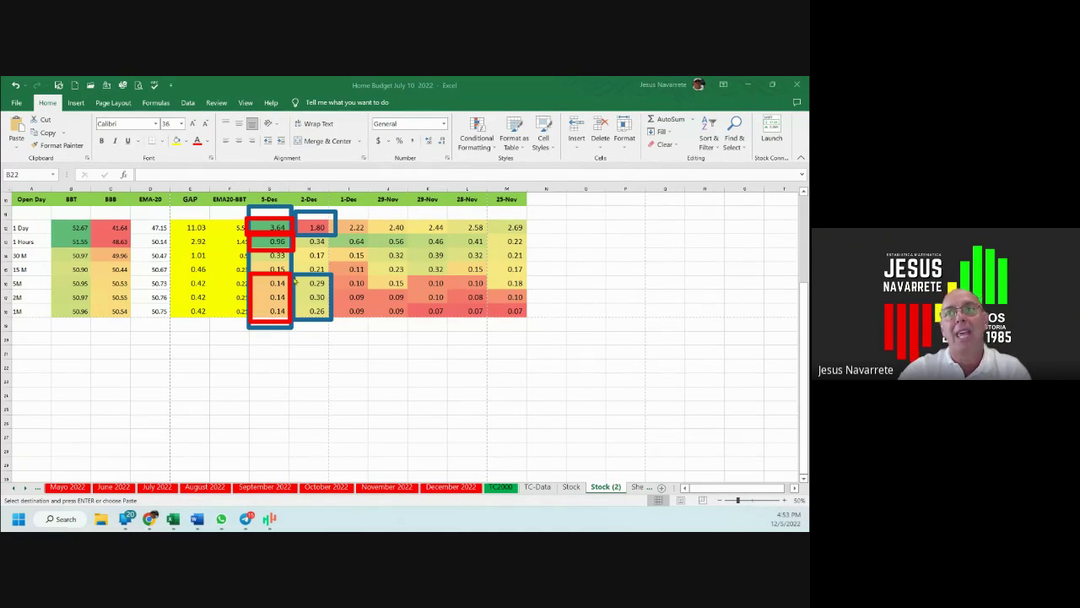
mouse_move(294, 274)
mouse_down()
mouse_move(312, 328)
mouse_move(334, 324)
mouse_up()
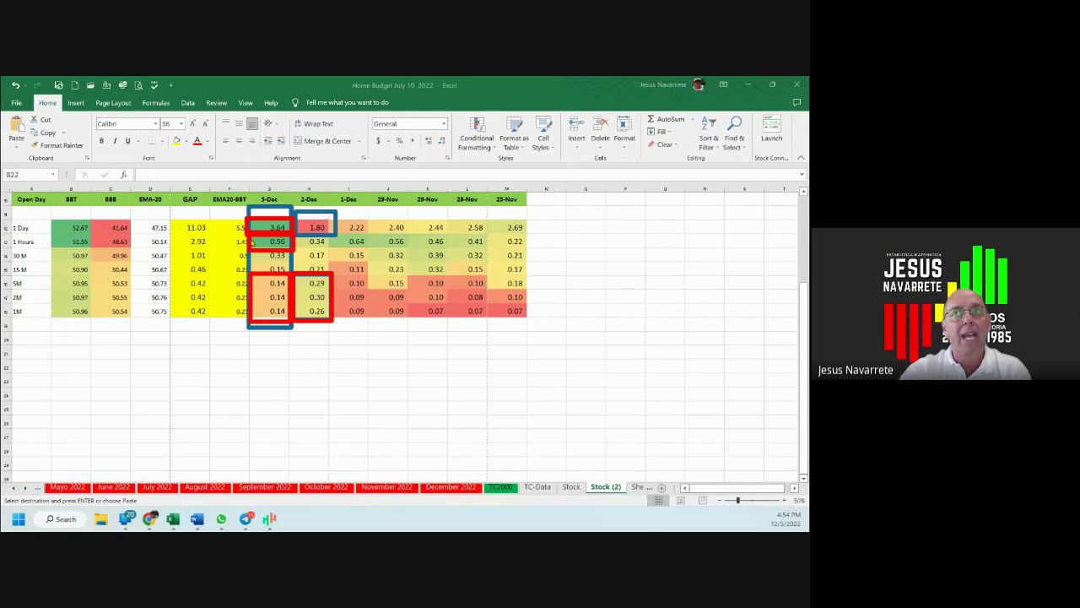
drag(249, 240, 294, 253)
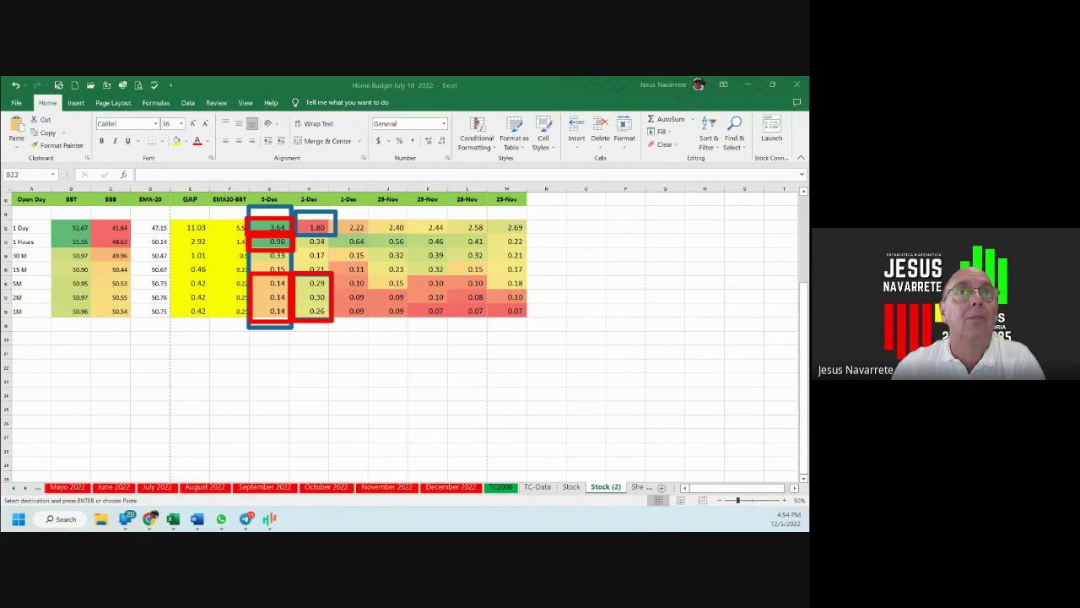
key(Escape)
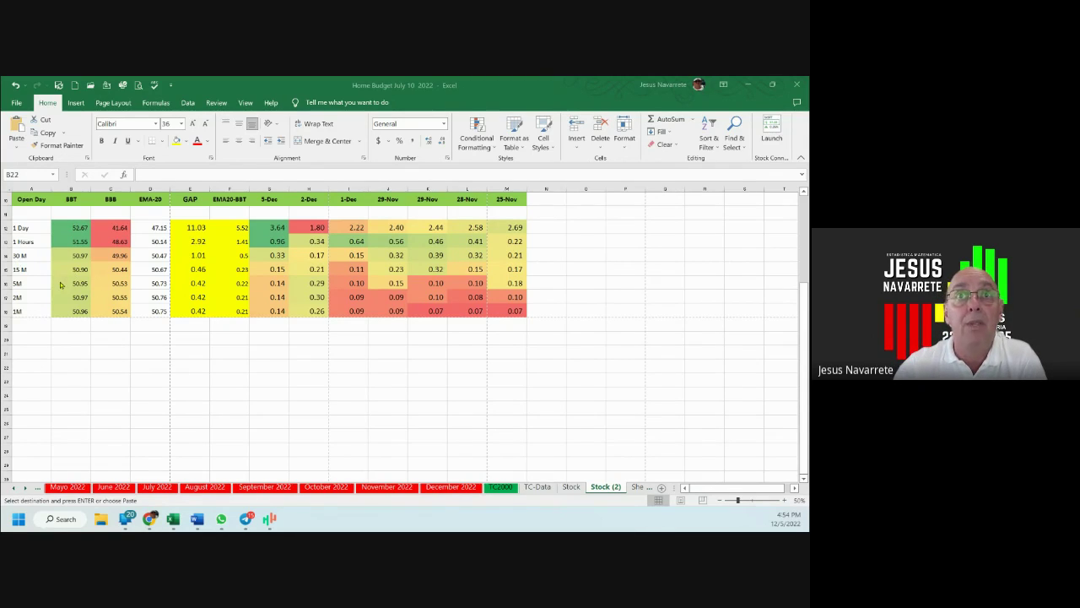
- Outline the BBT, BBB and EMA-20 column values in red one after another, then clear the outlines
mouse_move(61, 214)
mouse_down()
mouse_move(84, 332)
mouse_move(94, 332)
mouse_up()
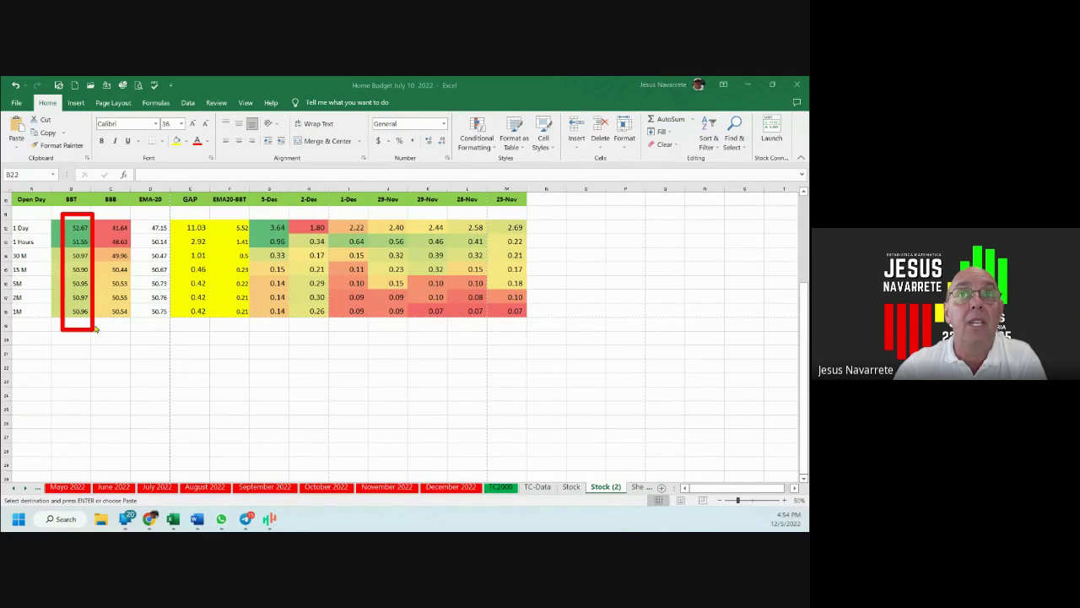
mouse_move(95, 214)
mouse_down()
mouse_move(116, 314)
mouse_move(139, 335)
mouse_up()
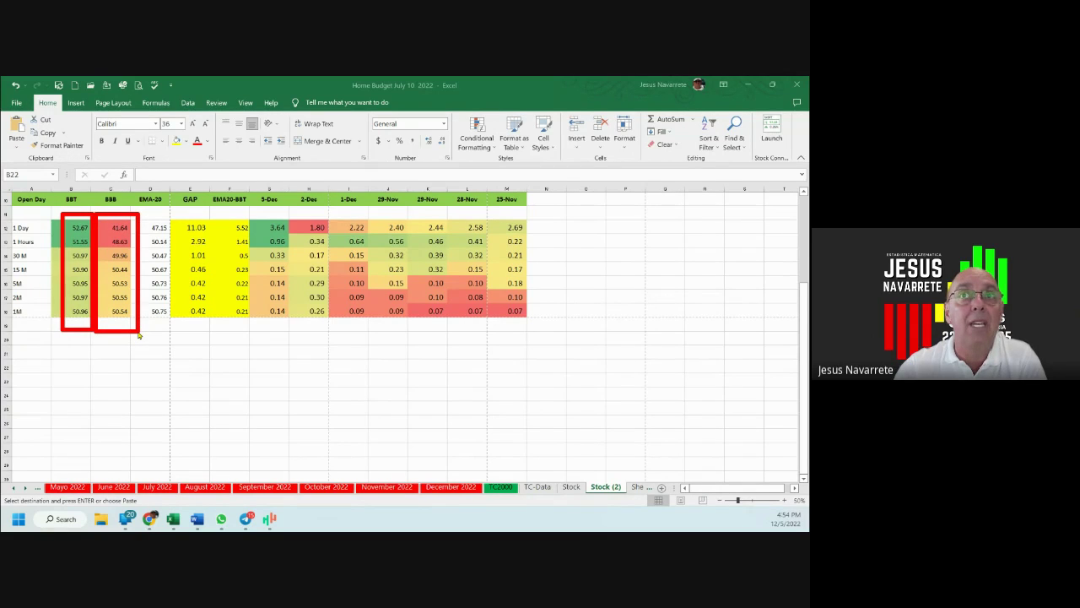
mouse_move(141, 211)
mouse_down()
mouse_move(149, 322)
mouse_move(165, 345)
mouse_up()
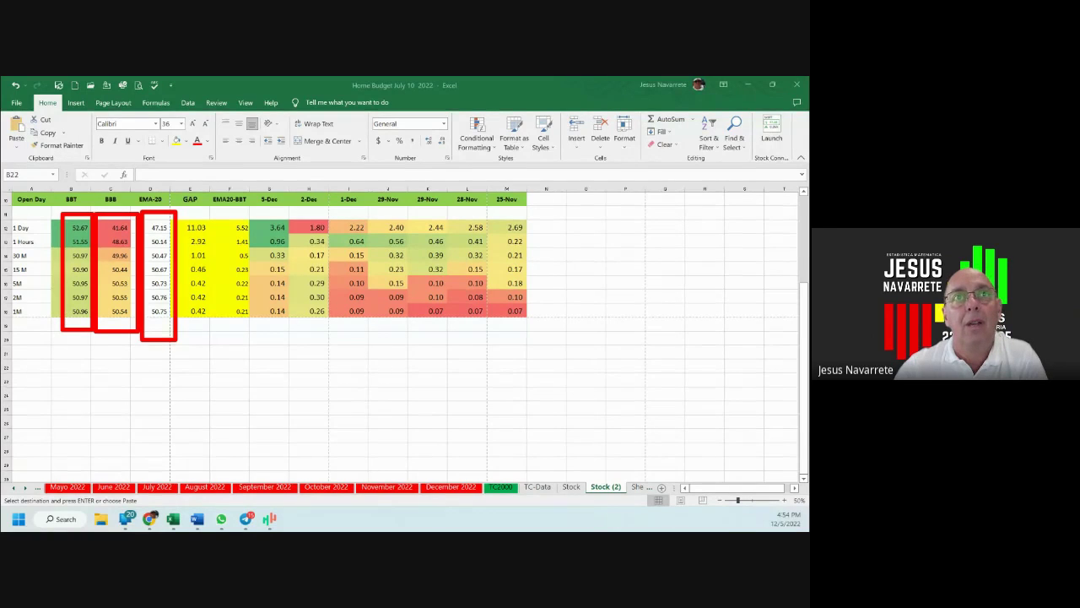
key(Escape)
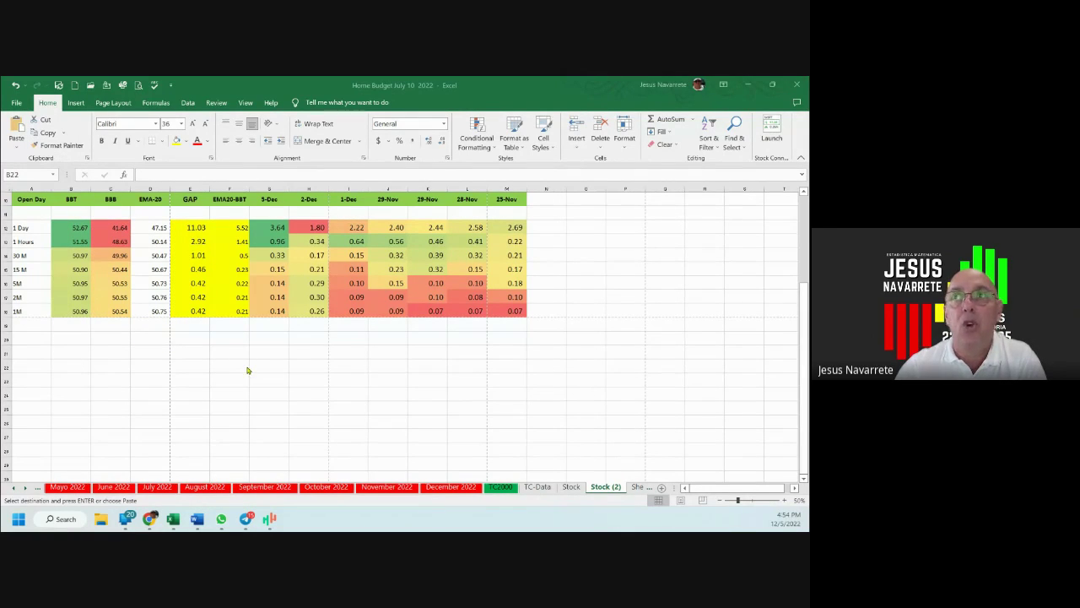
- Switch from the worksheet to the TC2000 chart of AA and show its 15-minute price action for 12/5/22
double_click(513, 92)
click(621, 85)
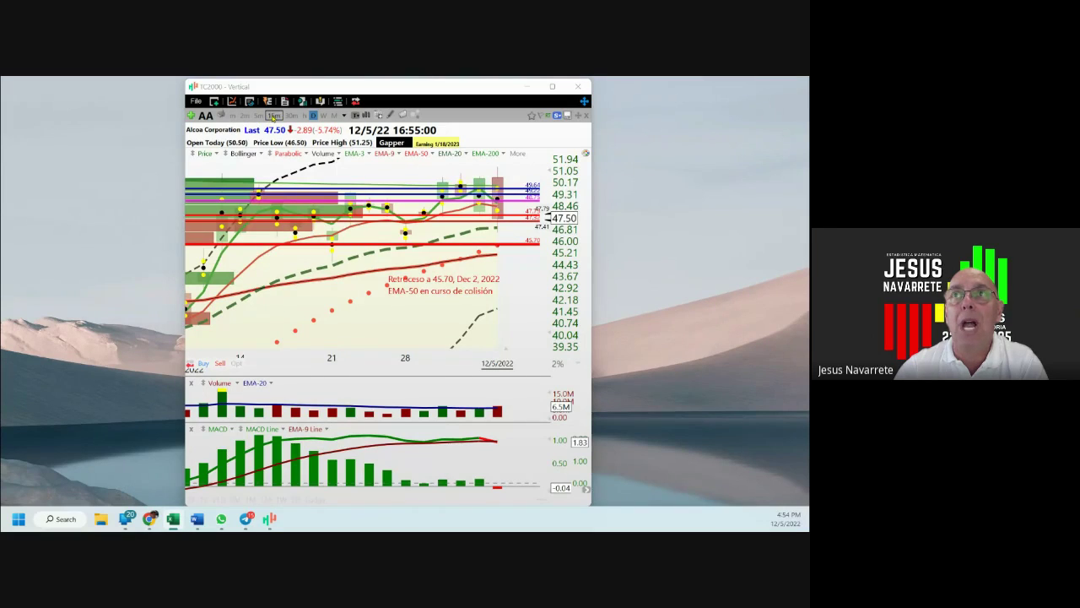
click(273, 116)
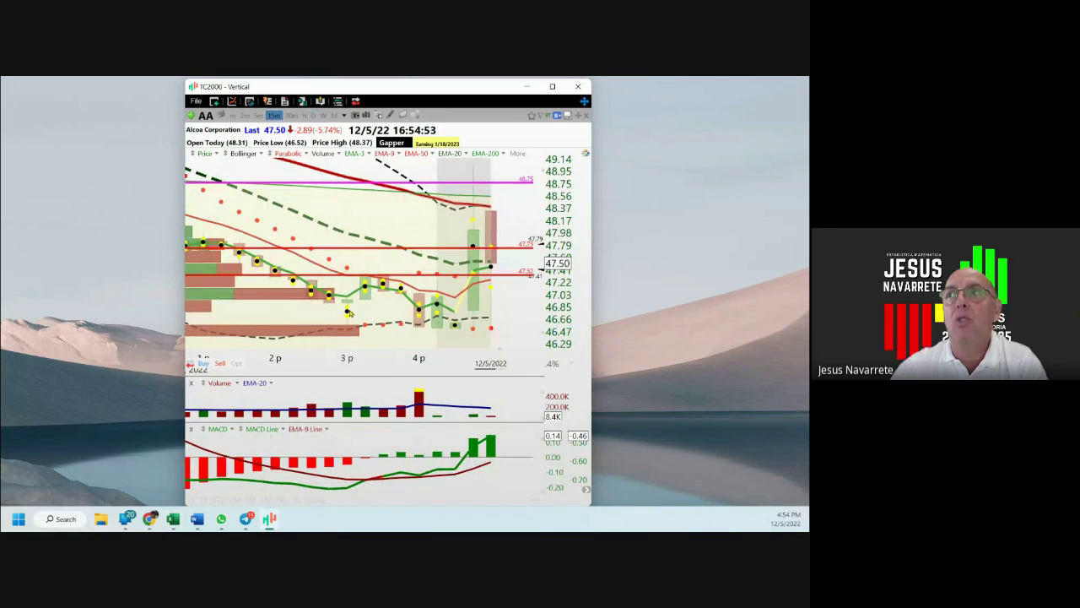
scroll(350, 314, up, 5)
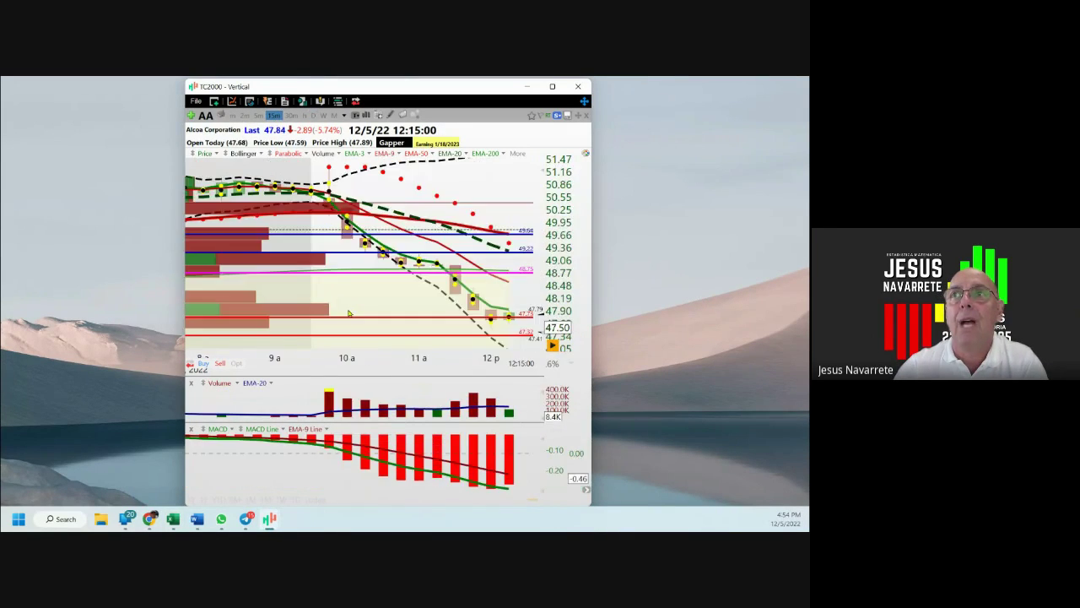
scroll(349, 314, up, 2)
scroll(349, 314, down, 2)
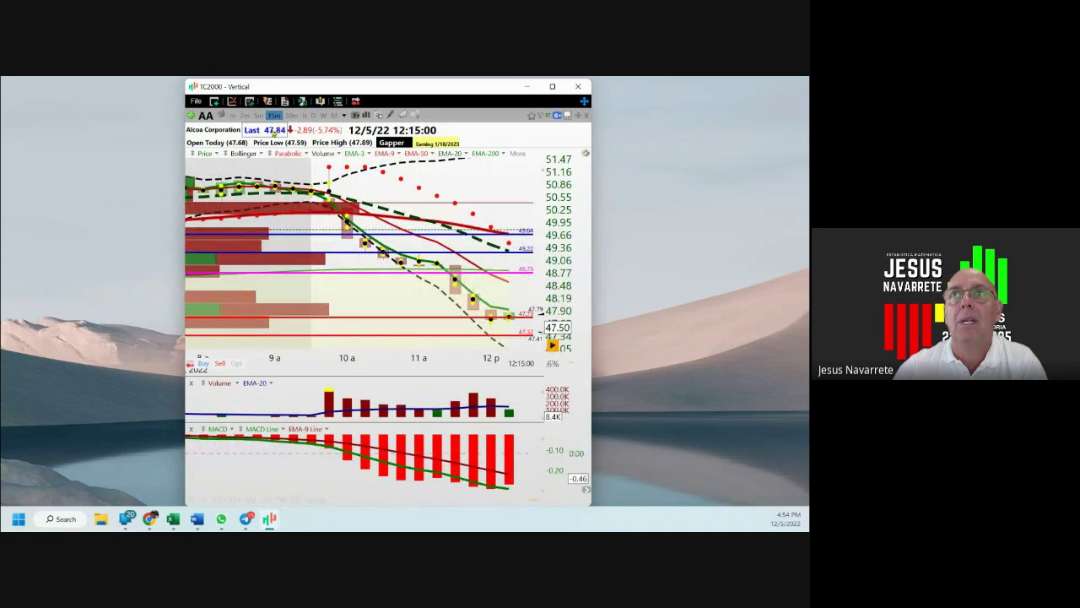
- Show AA on the 5-minute timeframe and examine the candles around the 9:30 a.m. open on 12/5/22
click(258, 116)
scroll(409, 305, up, 2)
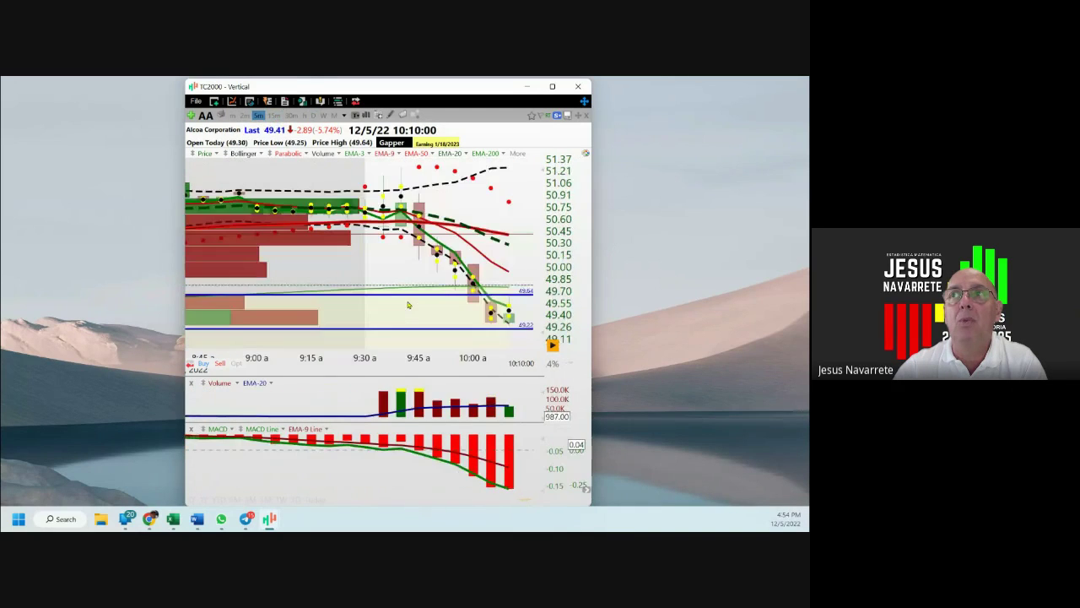
scroll(407, 305, down, 2)
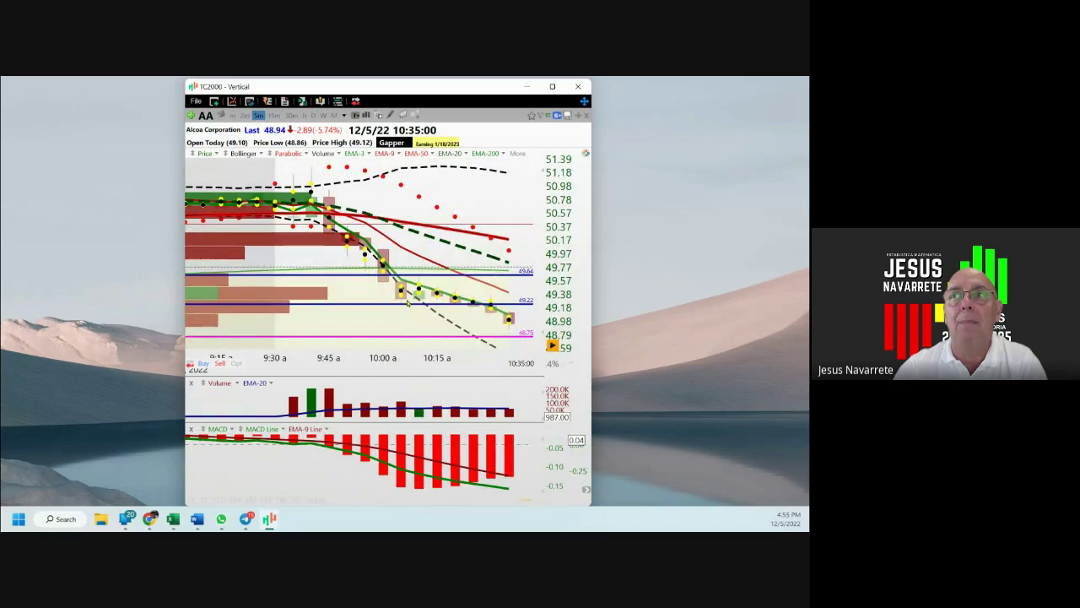
scroll(387, 299, up, 3)
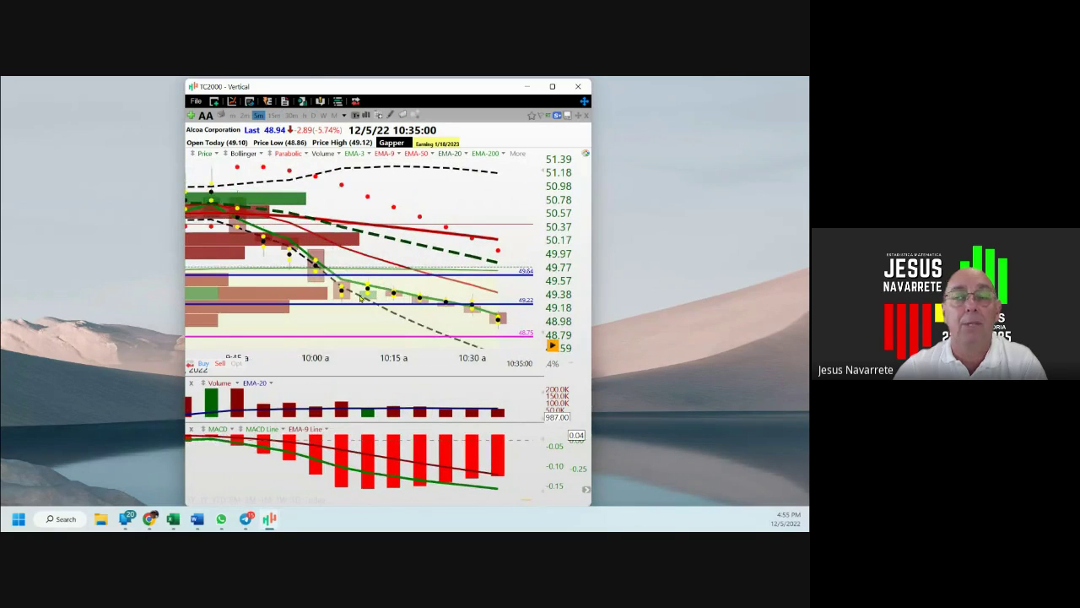
scroll(361, 297, up, 2)
scroll(326, 200, up, 3)
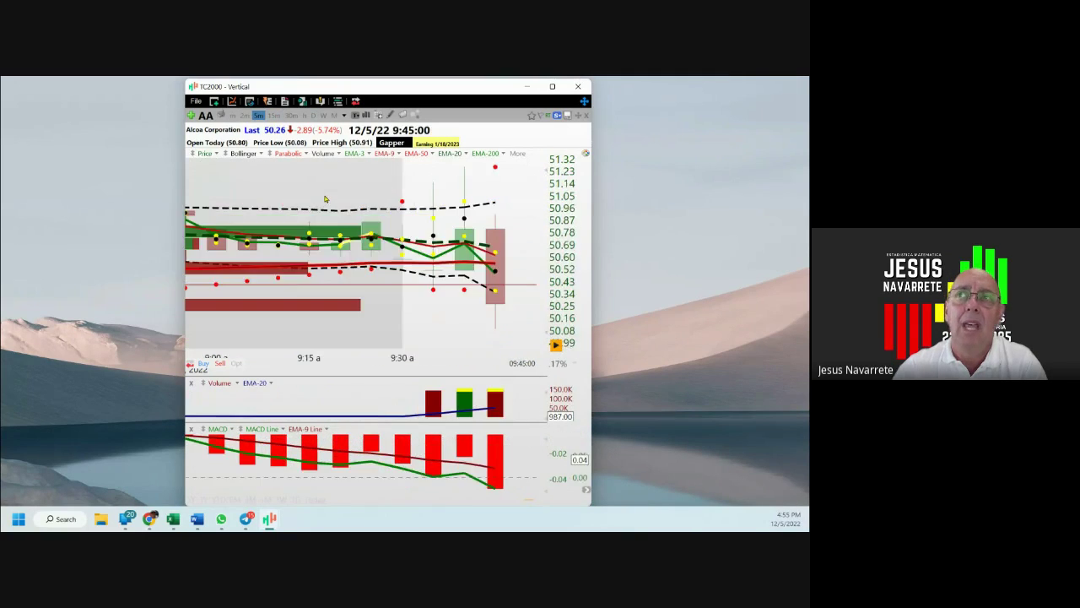
scroll(325, 199, down, 2)
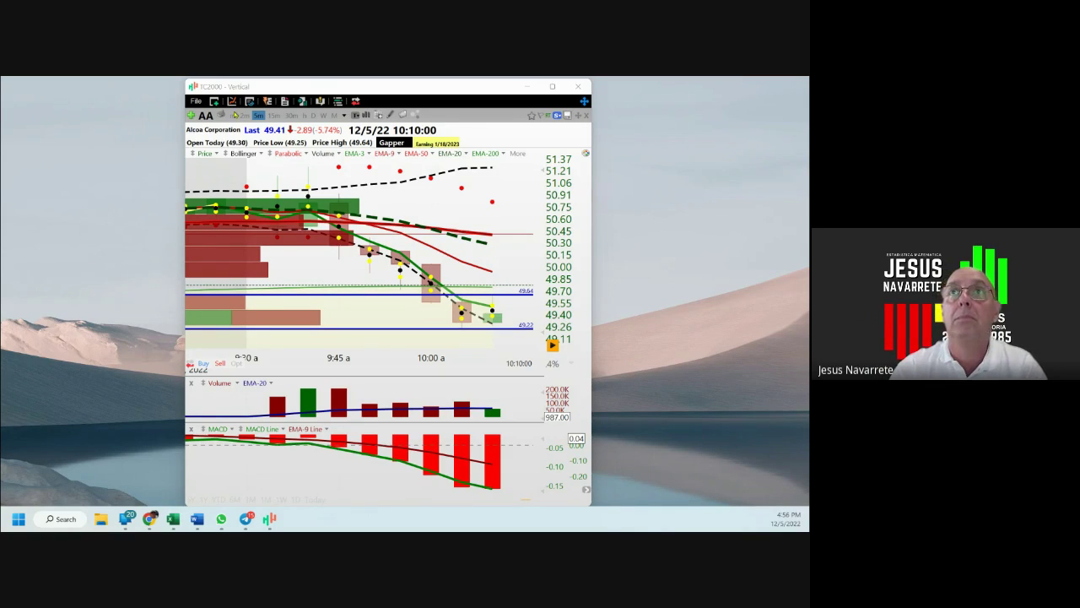
- Set the AA chart to the 1-minute timeframe, enlarge the price pane by shrinking the Volume and MACD panes, and adjust the price scale
click(233, 116)
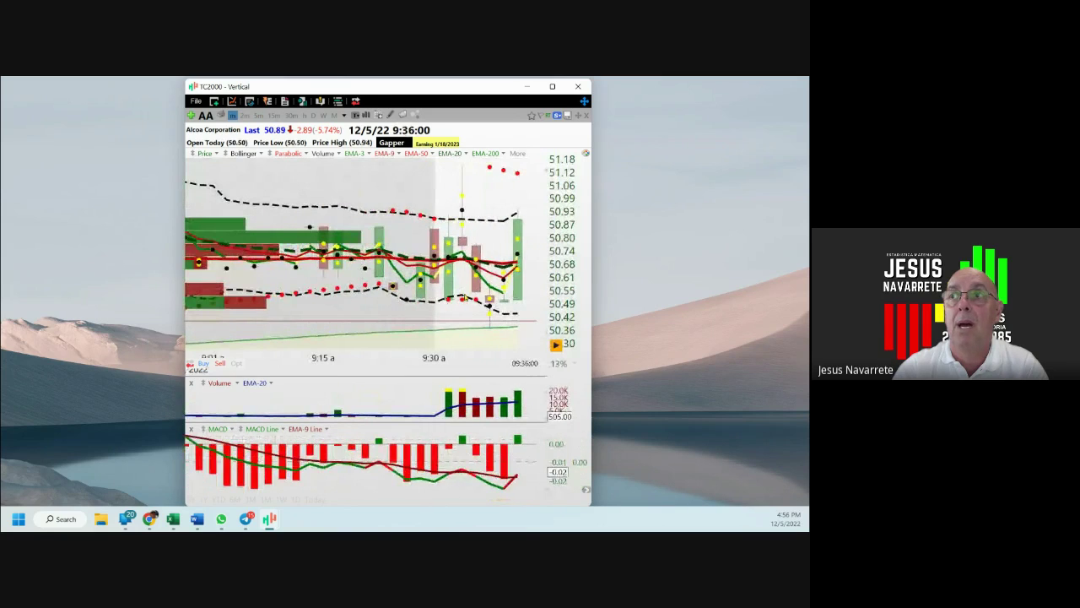
drag(391, 422, 391, 471)
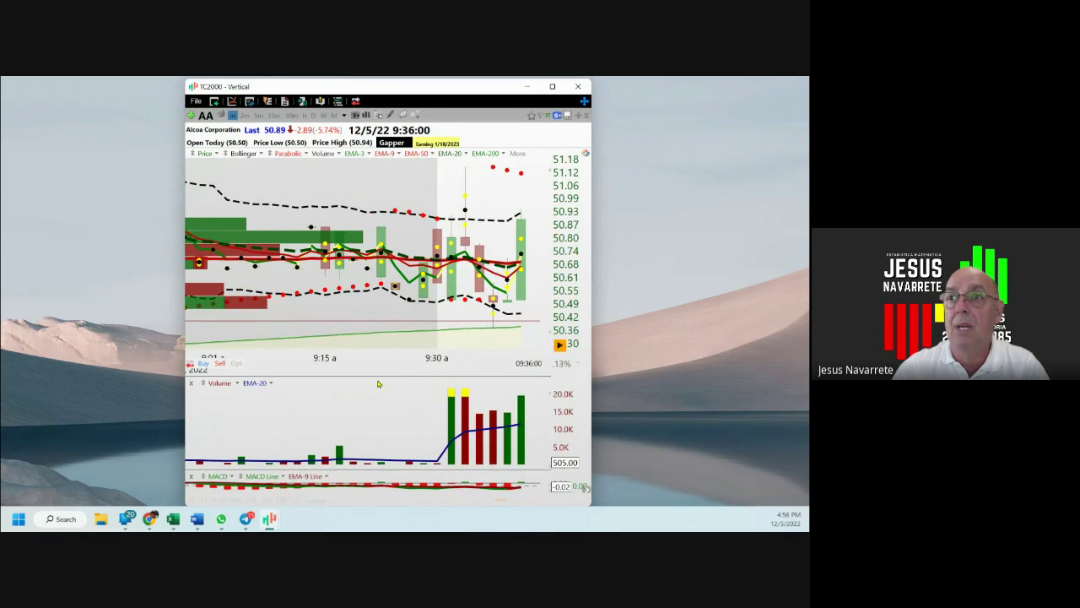
drag(378, 376, 376, 456)
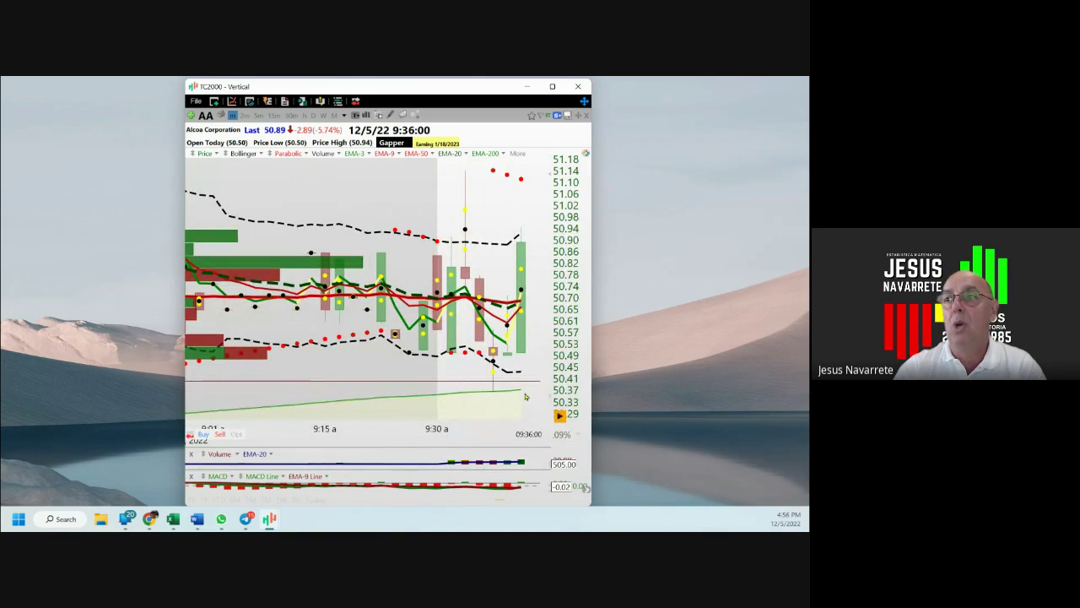
drag(543, 396, 539, 413)
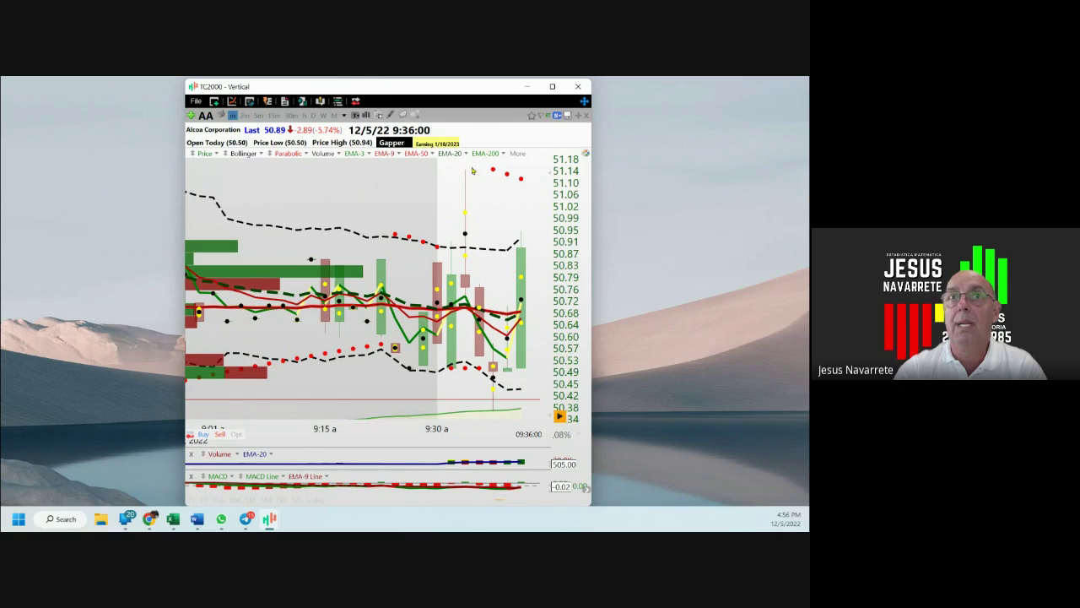
- Mark the highs and lows of the first AA candles after the 9:30 a.m. open with red arrows, then clear the arrows
drag(366, 158, 453, 173)
drag(420, 450, 487, 420)
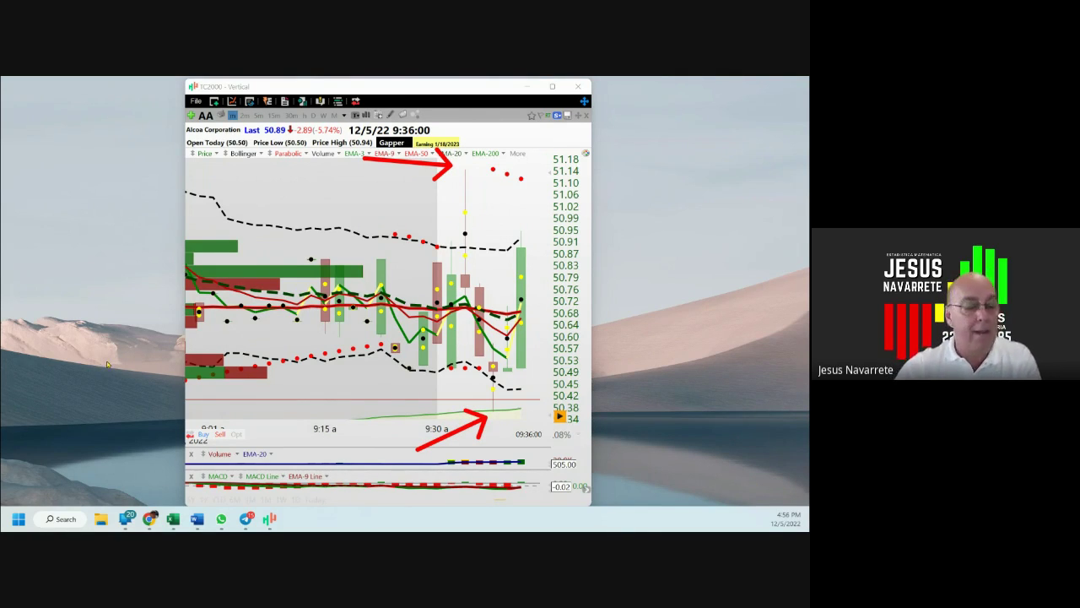
drag(356, 203, 432, 266)
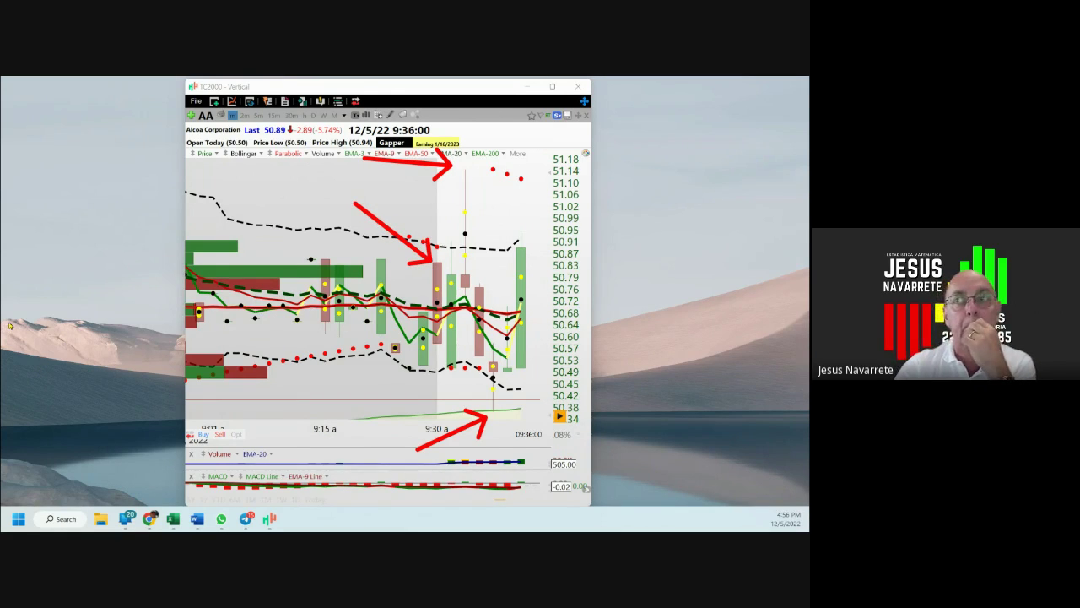
mouse_move(363, 409)
mouse_down()
mouse_move(395, 393)
mouse_move(430, 346)
mouse_up()
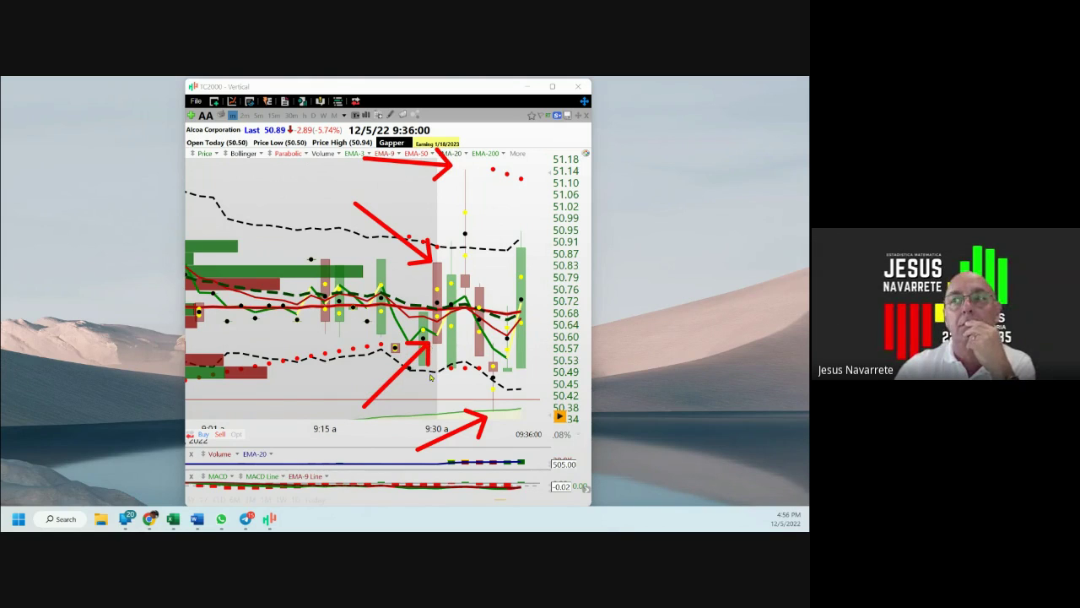
drag(433, 406, 452, 376)
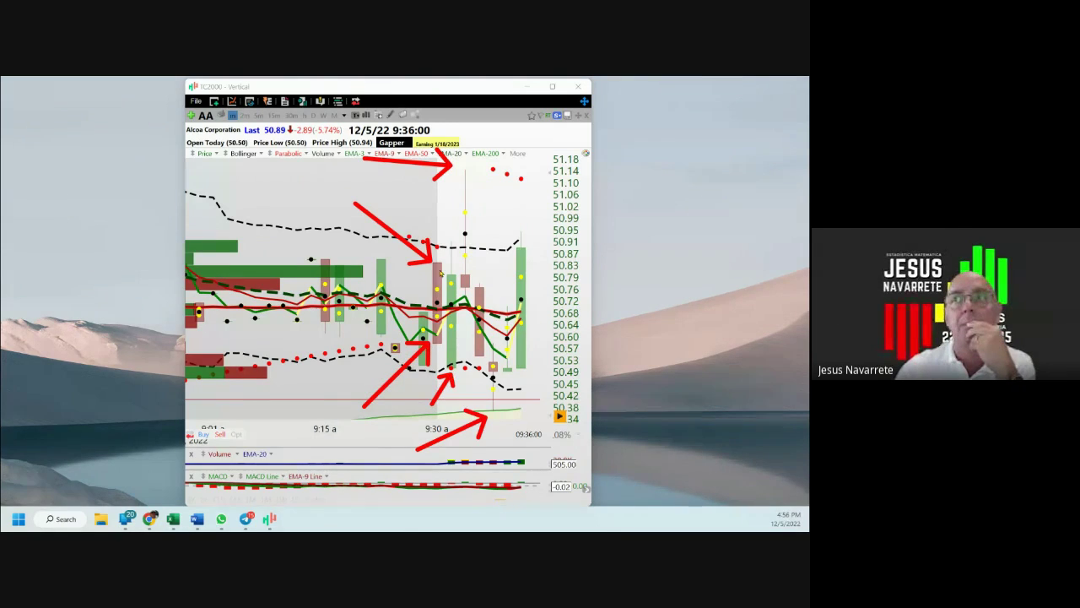
drag(428, 207, 448, 241)
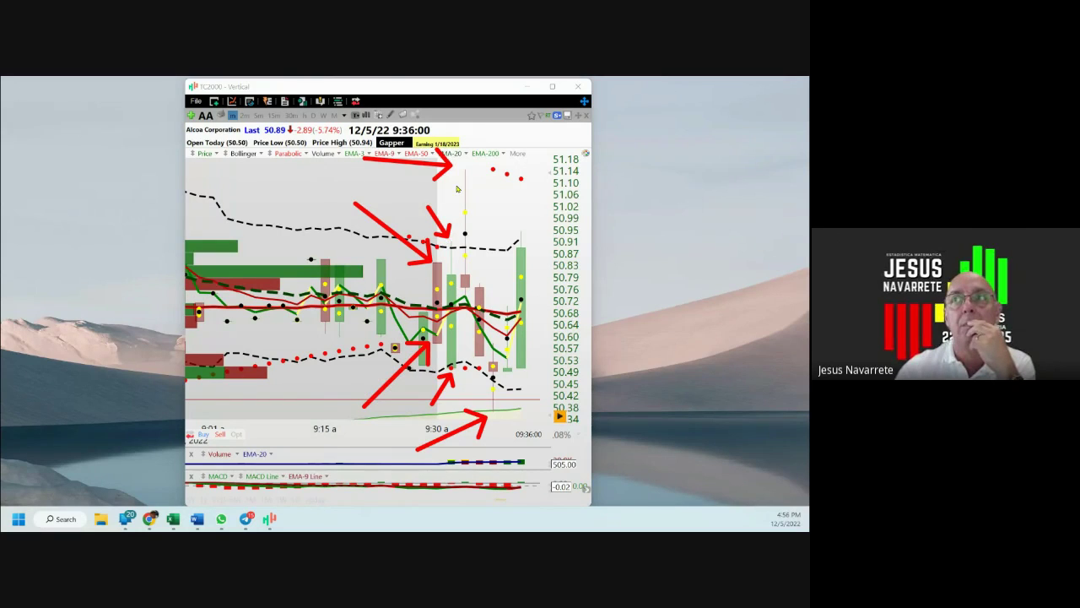
drag(480, 105, 469, 167)
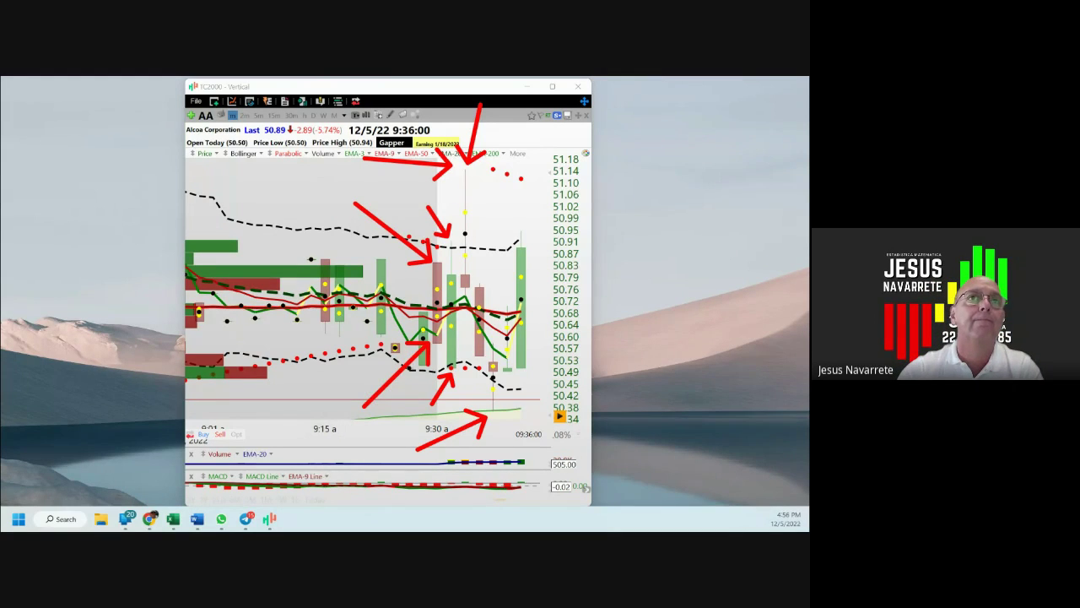
key(Escape)
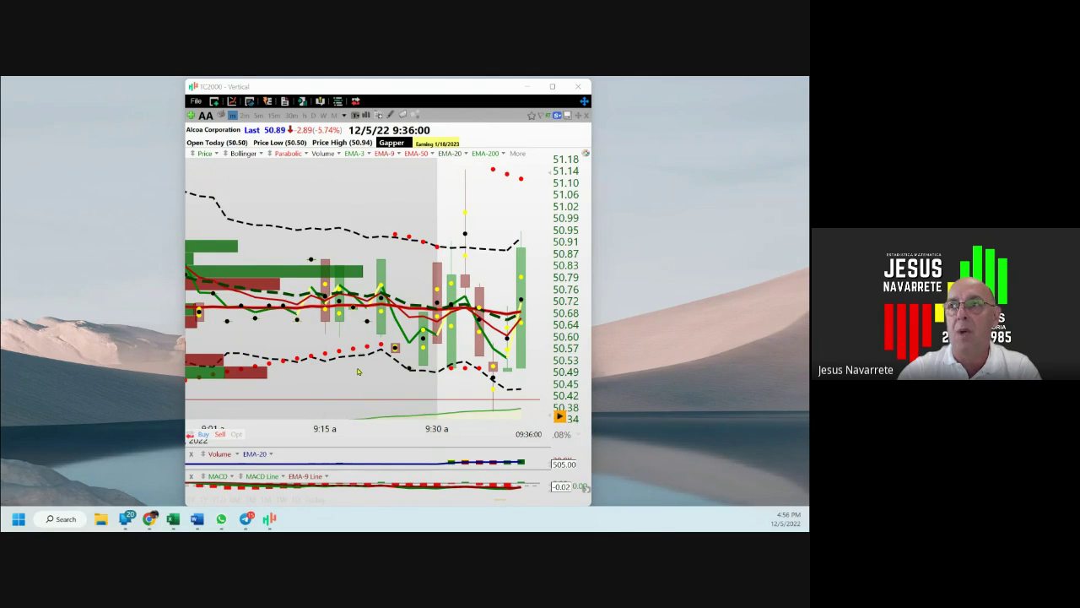
- Point red arrows at the 50.53 and 51.14 price levels and at the first two candles after the open, then clear them
drag(359, 373, 547, 367)
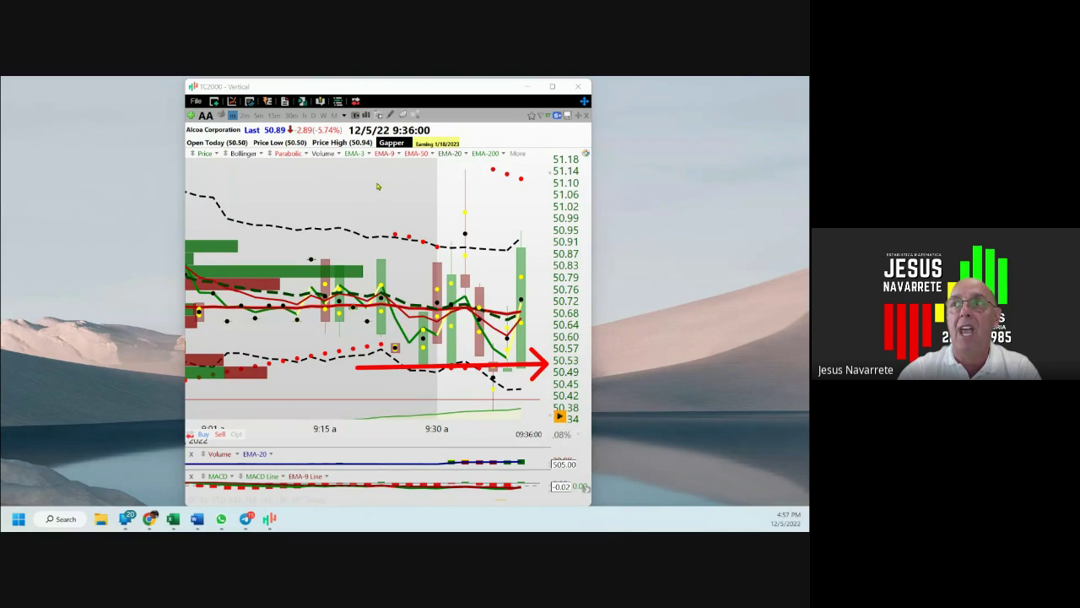
drag(376, 181, 547, 175)
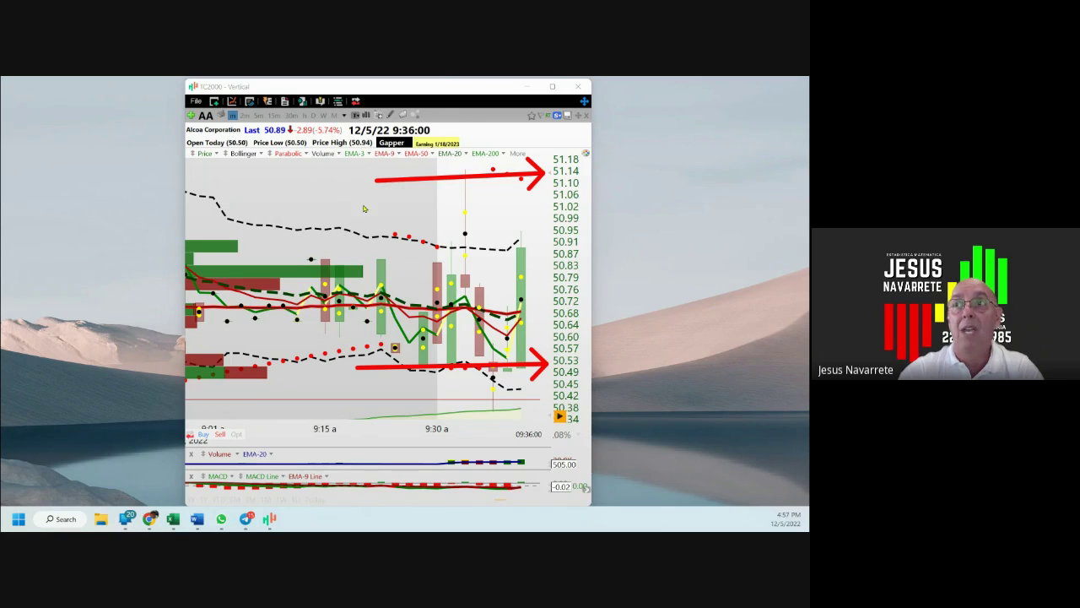
drag(365, 206, 429, 263)
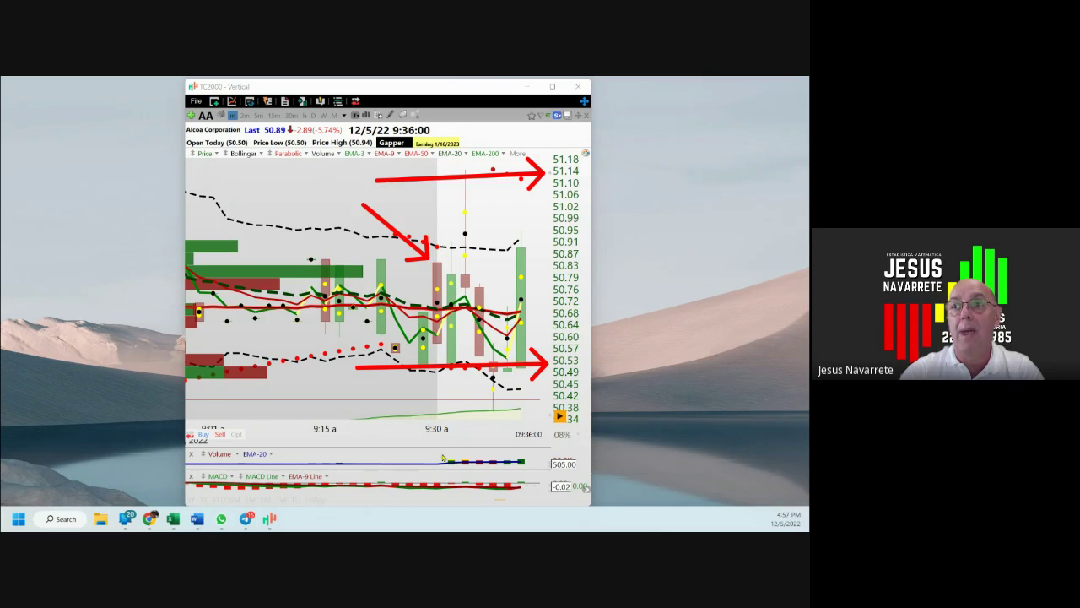
drag(443, 459, 451, 371)
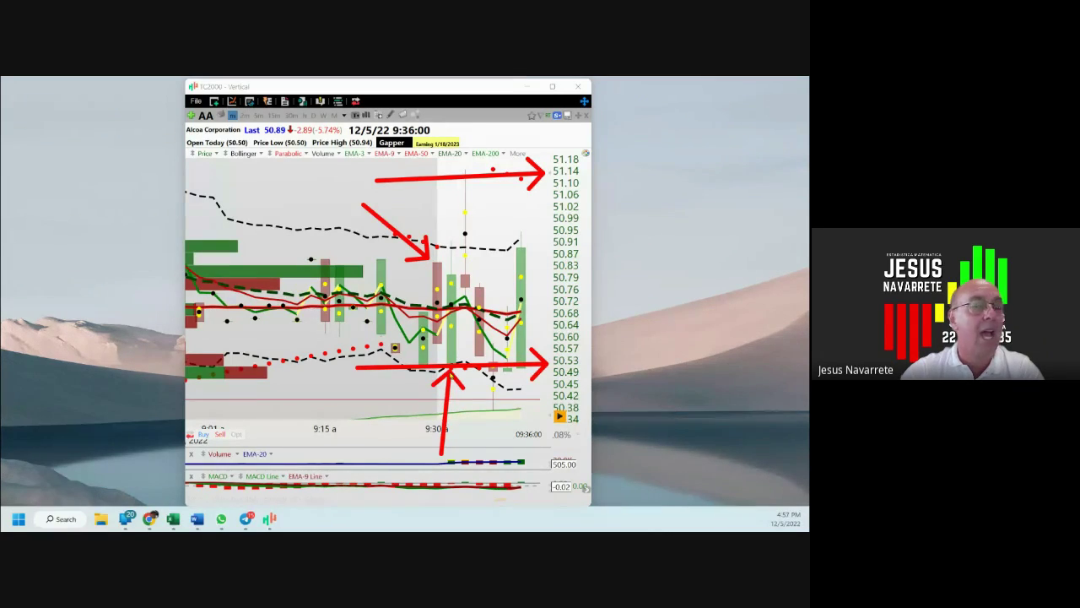
key(e)
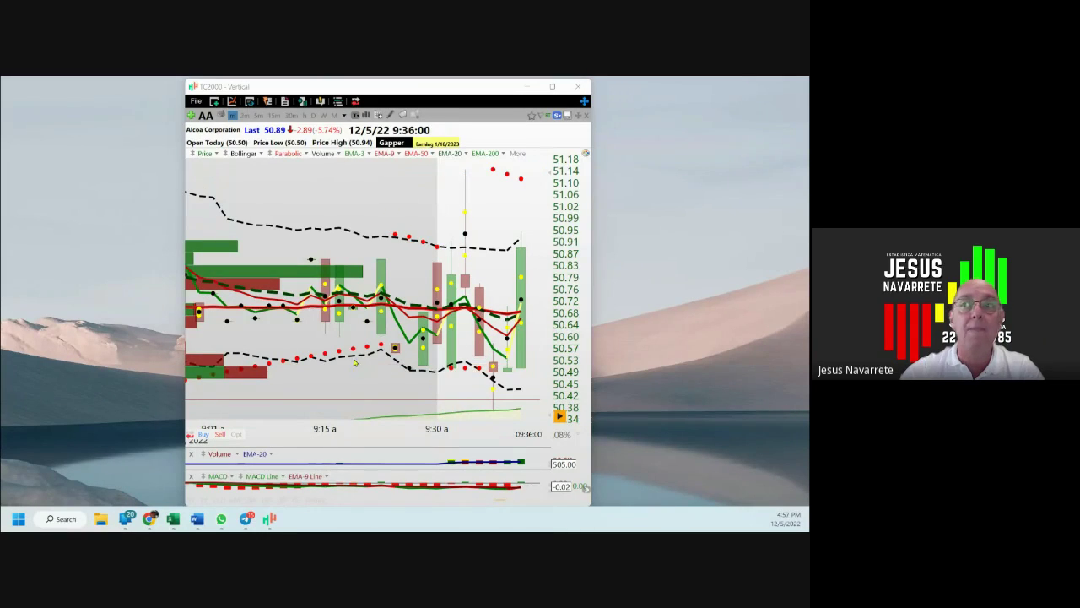
- Draw two diverging red arrows from one point to the lower Bollinger band at 9:30 and the tallest candle wick, then clear them
drag(285, 290, 438, 369)
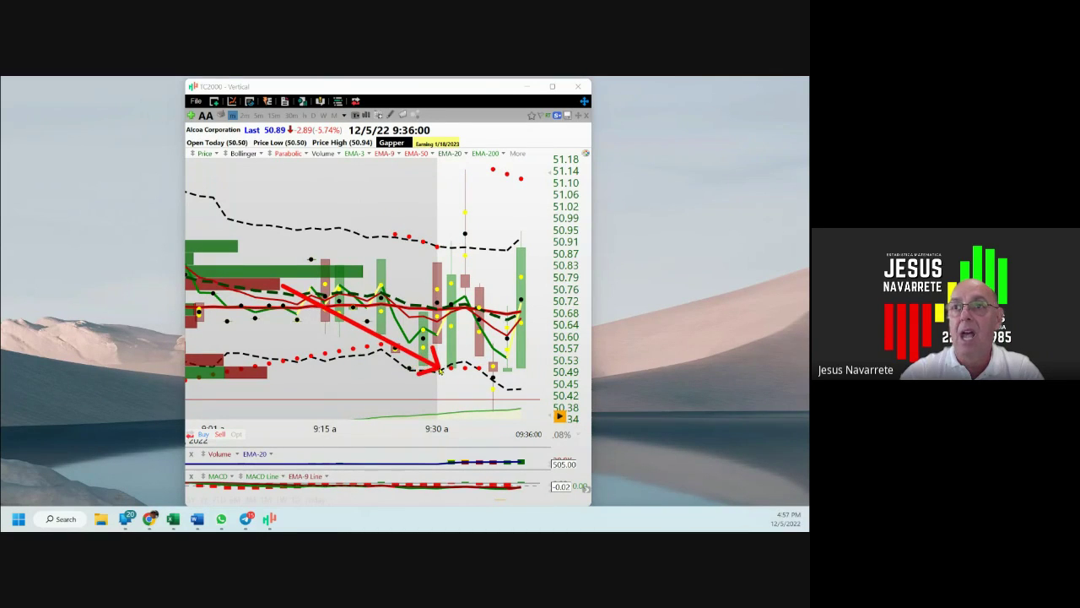
mouse_move(284, 288)
mouse_down()
mouse_move(346, 221)
mouse_move(454, 170)
mouse_up()
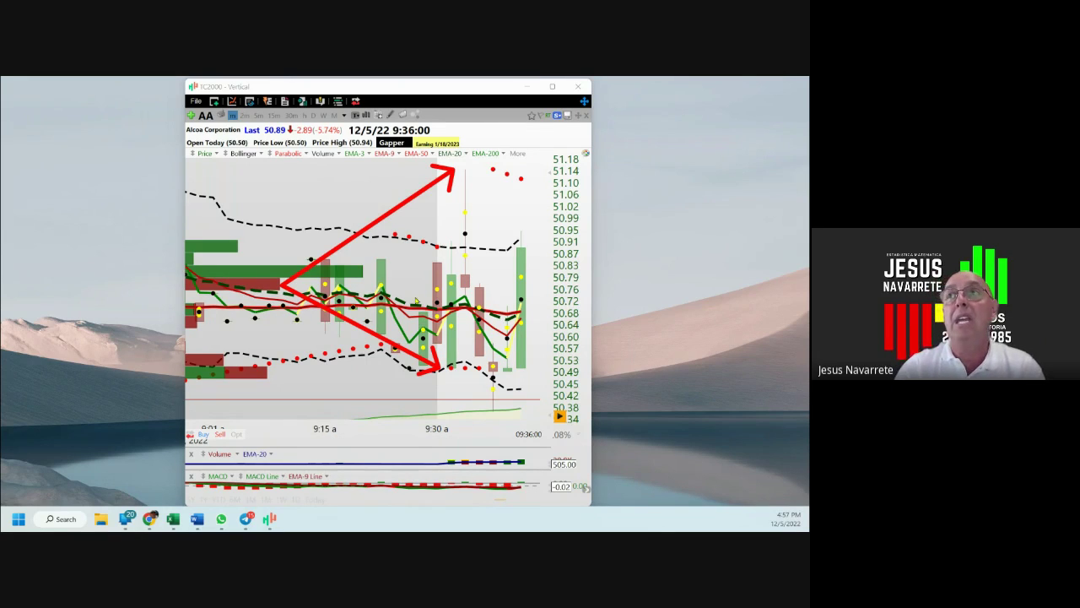
click(465, 289)
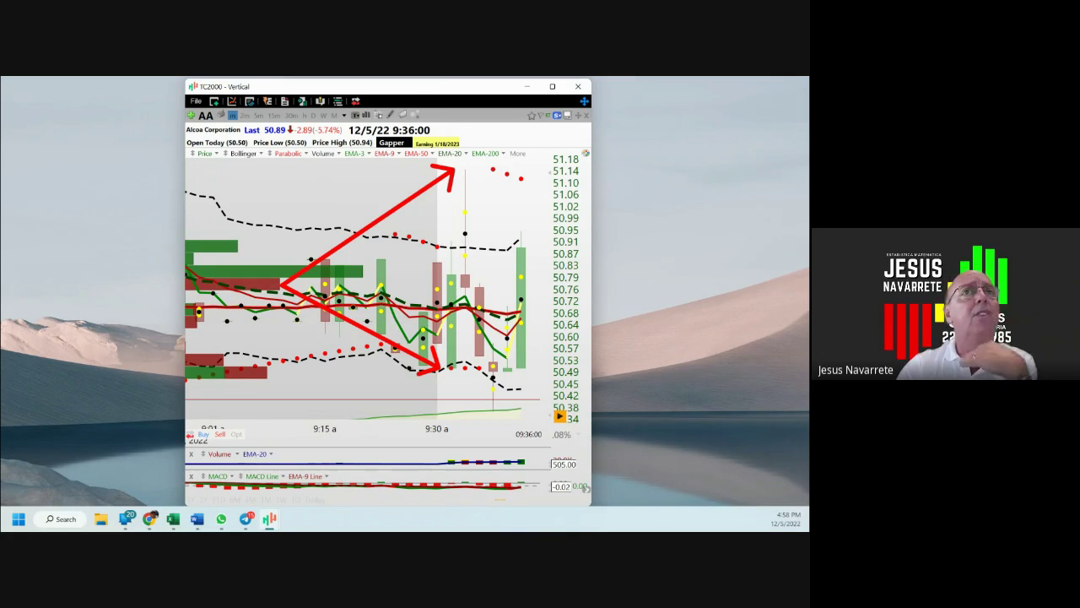
key(Escape)
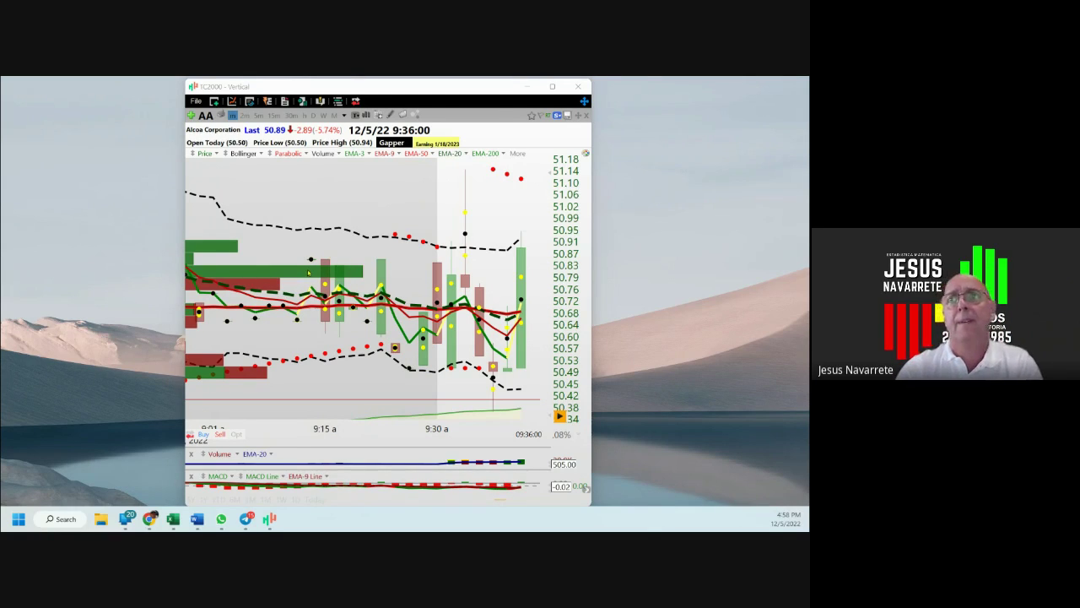
- Show AA on the 5-minute timeframe, outline the candles around the open in red, then clear the outline
click(258, 116)
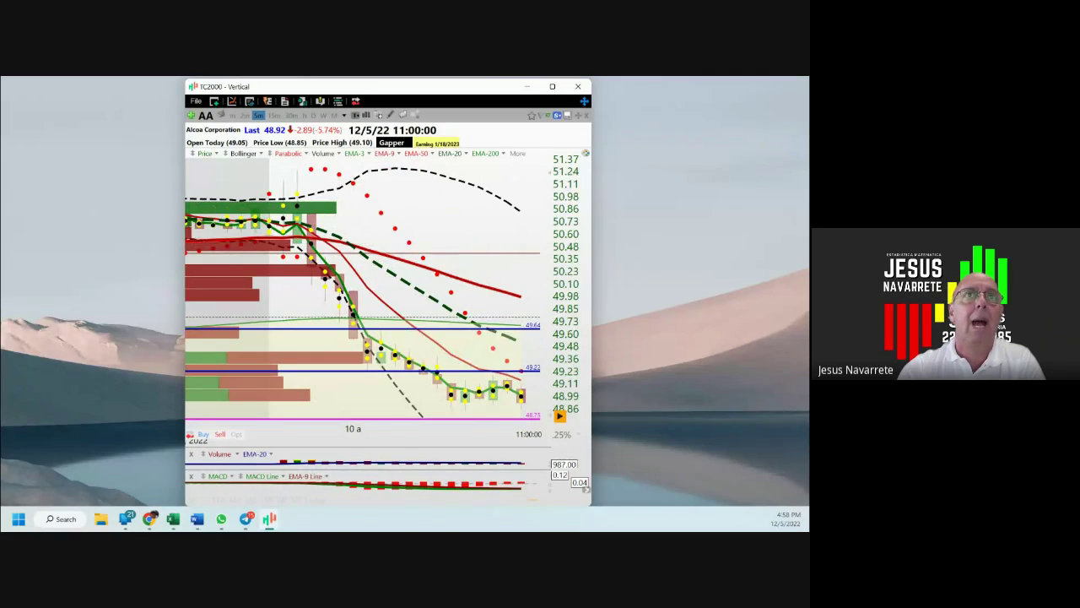
drag(245, 146, 306, 268)
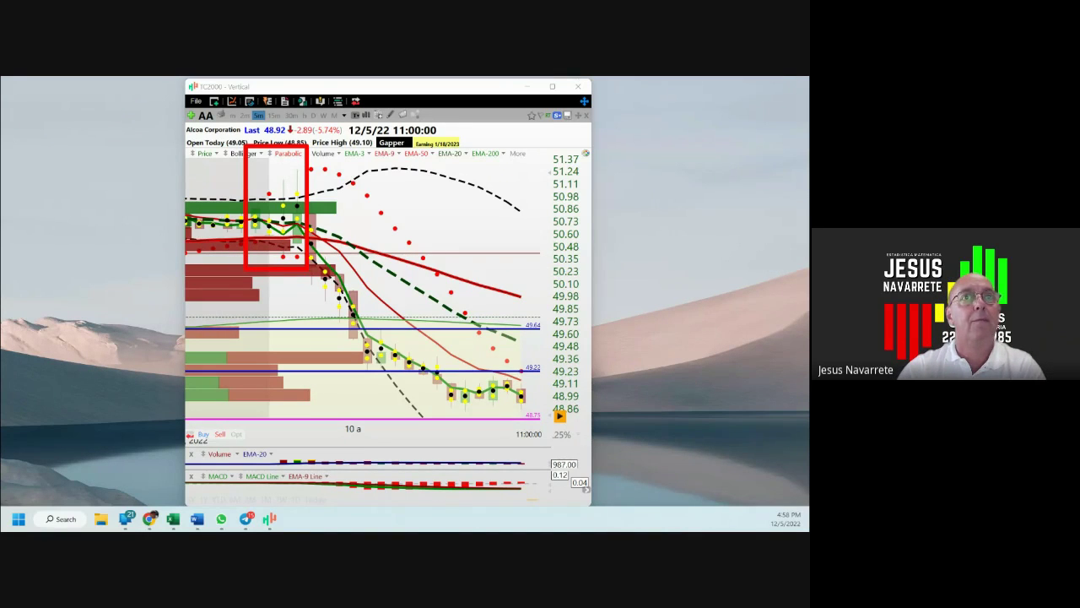
key(Delete)
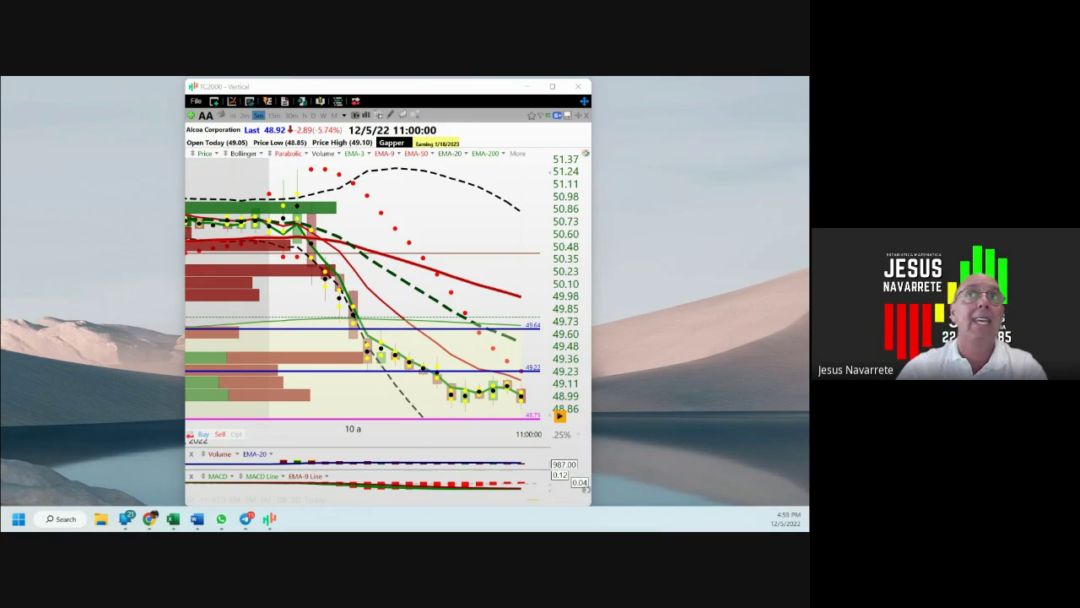
- Place the AA chart window and the DJ-30 chart window side by side, and enlarge the DJ-30 window to fill the remaining space
click(311, 89)
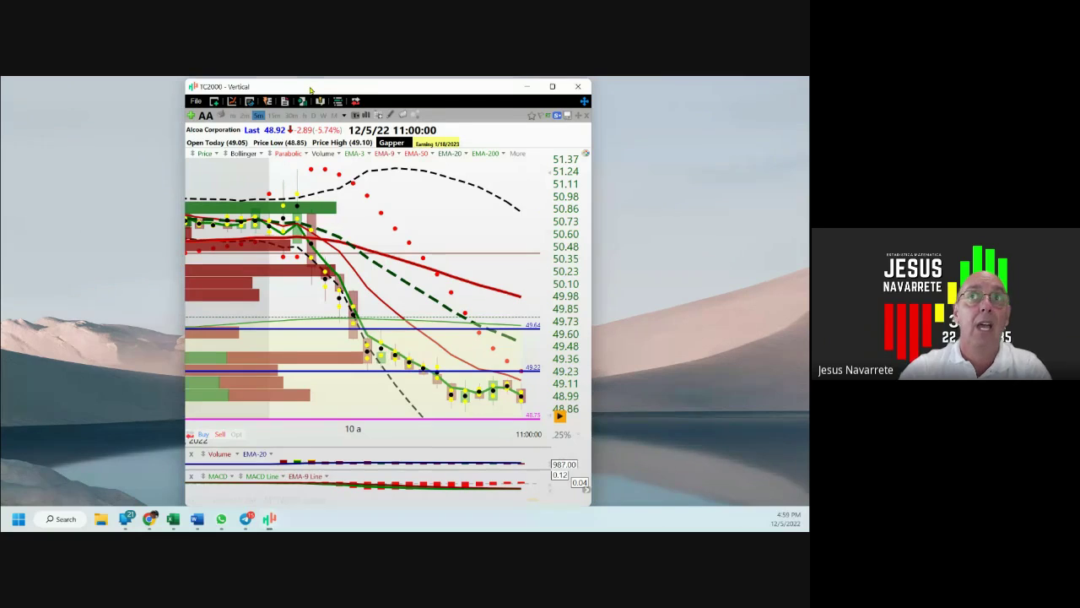
drag(310, 89, 122, 90)
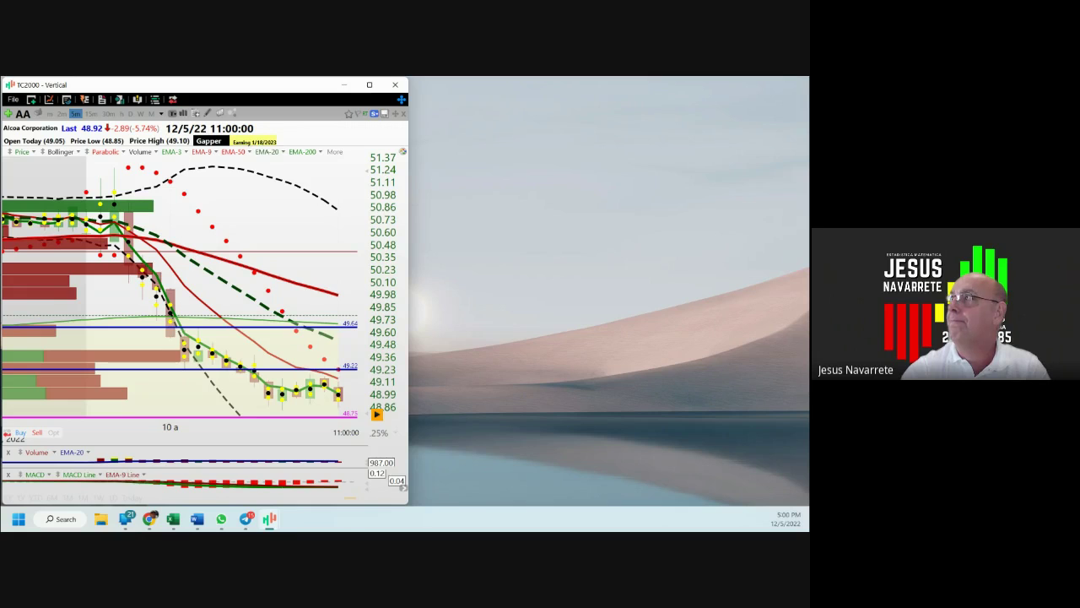
drag(809, 93, 560, 95)
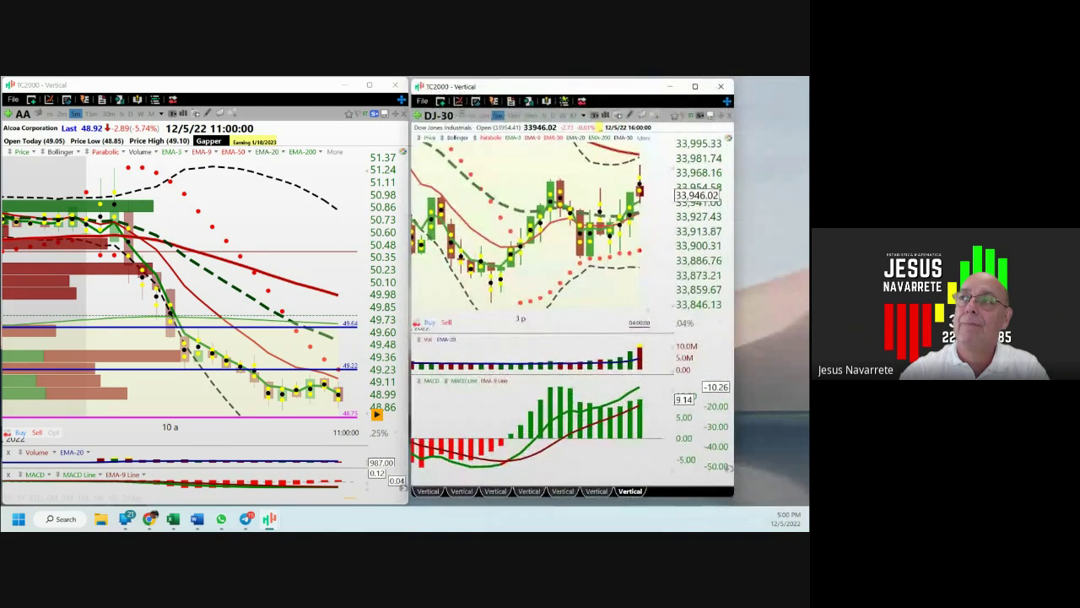
drag(736, 489, 801, 498)
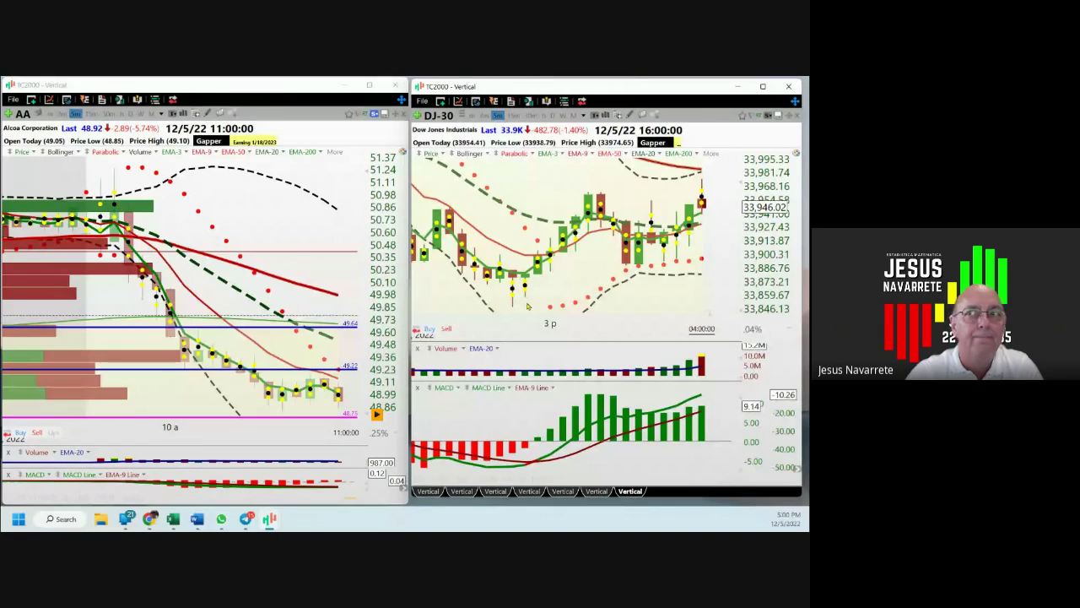
- Show DJ-30 on the daily timeframe and examine the most recent candles up to 12/5/22 more closely
click(554, 116)
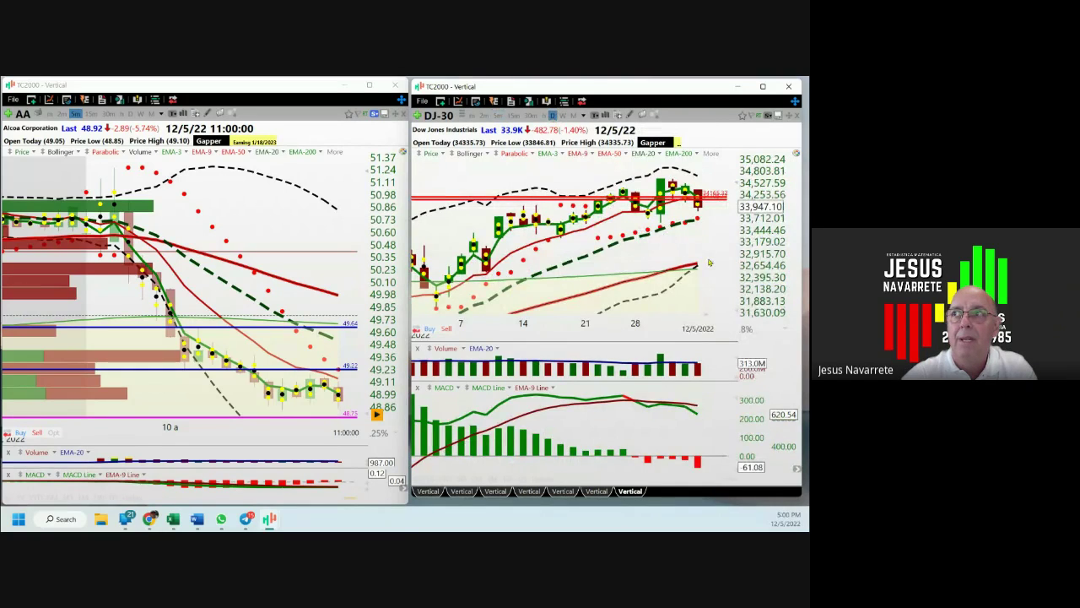
scroll(709, 262, up, 3)
scroll(699, 291, up, 2)
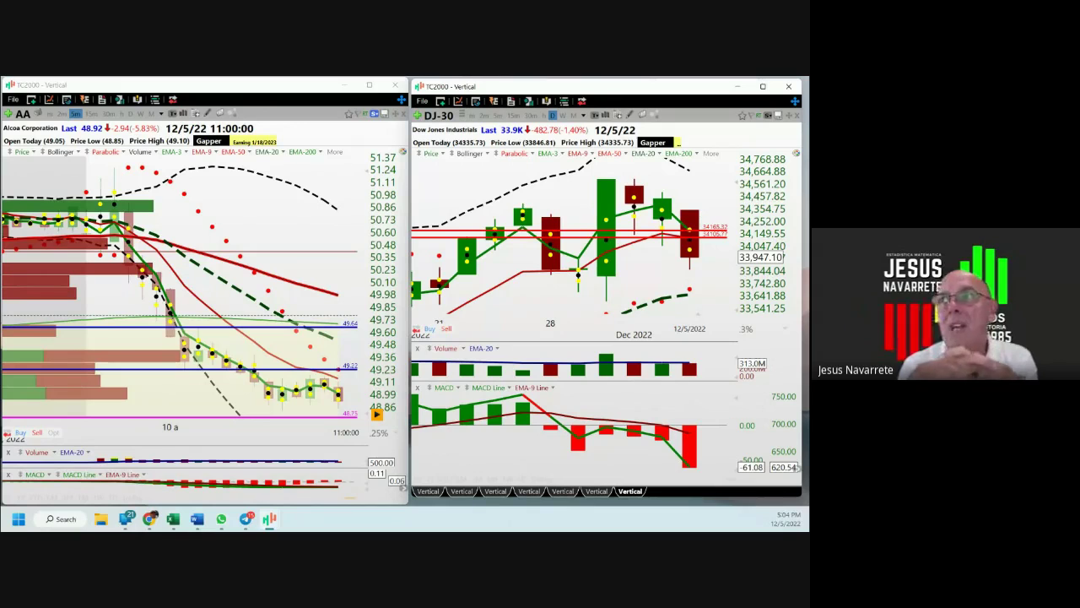
- Show the DJ-30 5-minute candles from the 12/5/22 open to 10:10, and enlarge the price pane by shrinking the Volume and MACD panes
click(499, 116)
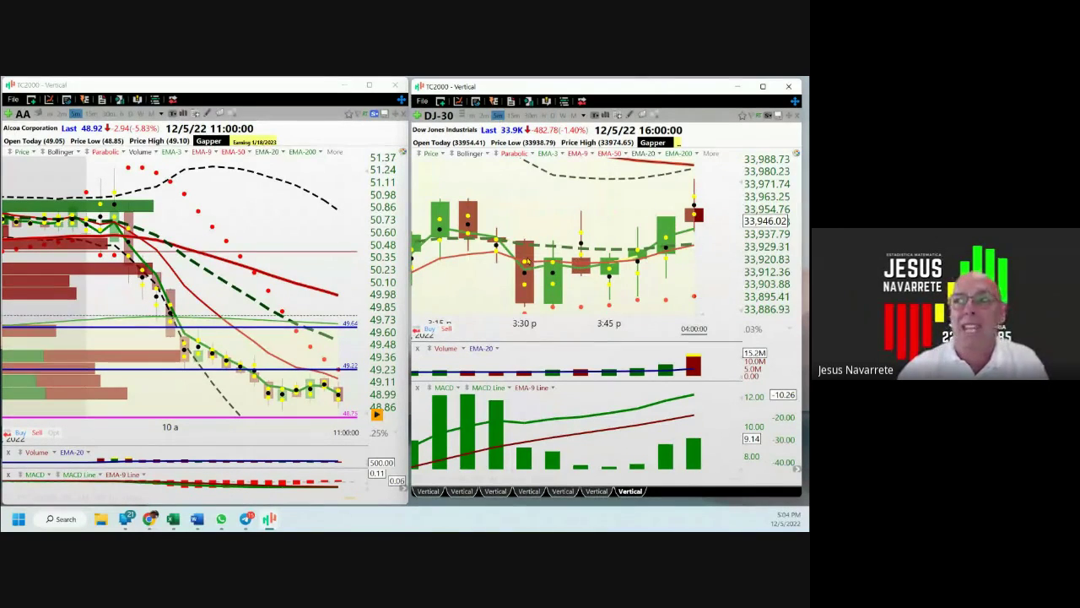
scroll(528, 262, up, 10)
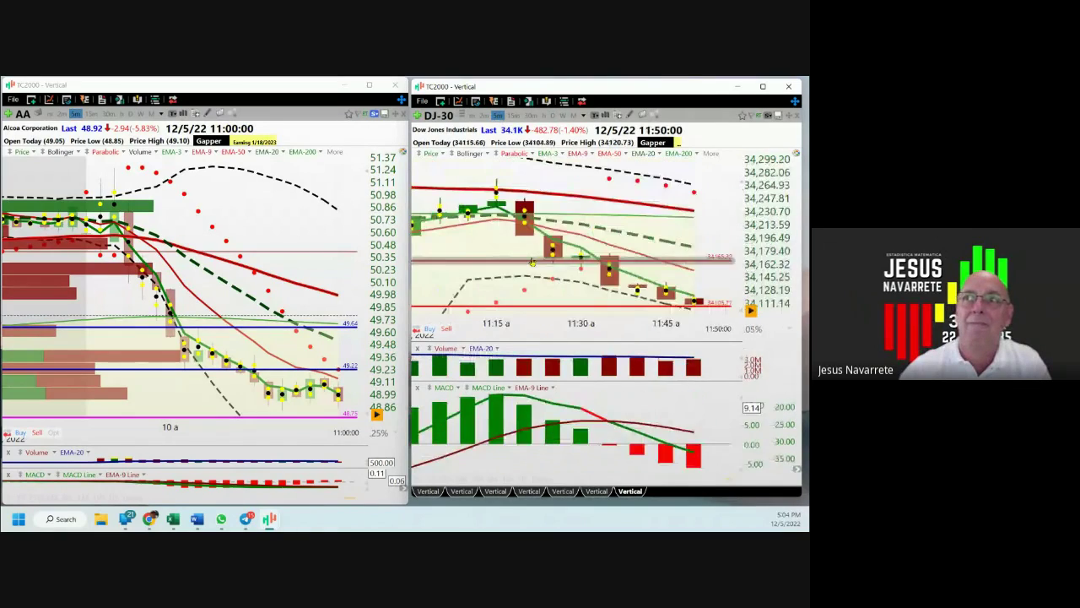
scroll(532, 262, up, 5)
scroll(557, 272, down, 3)
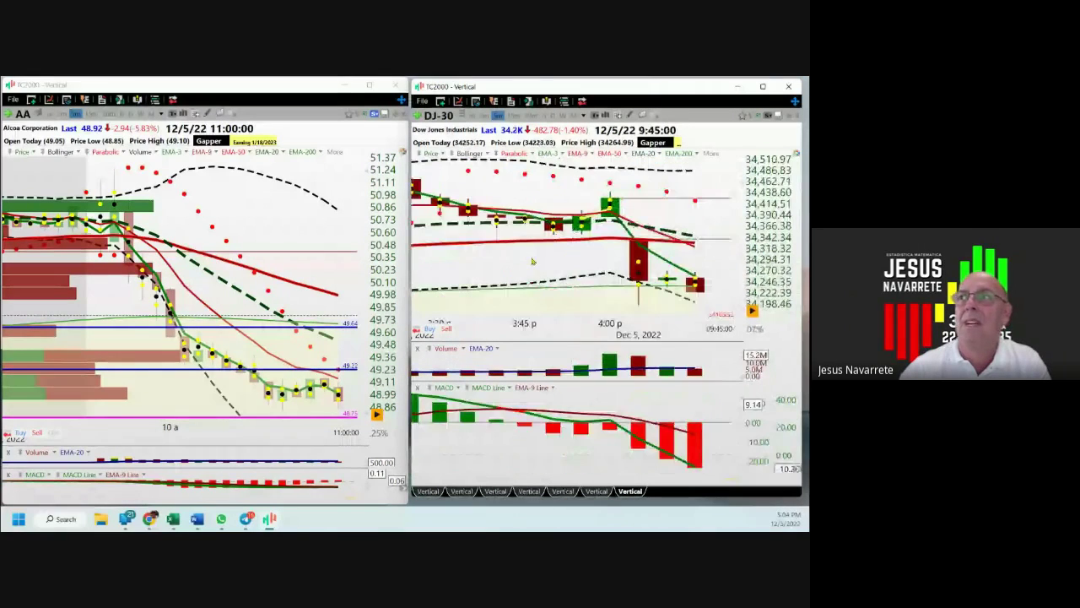
scroll(587, 285, down, 2)
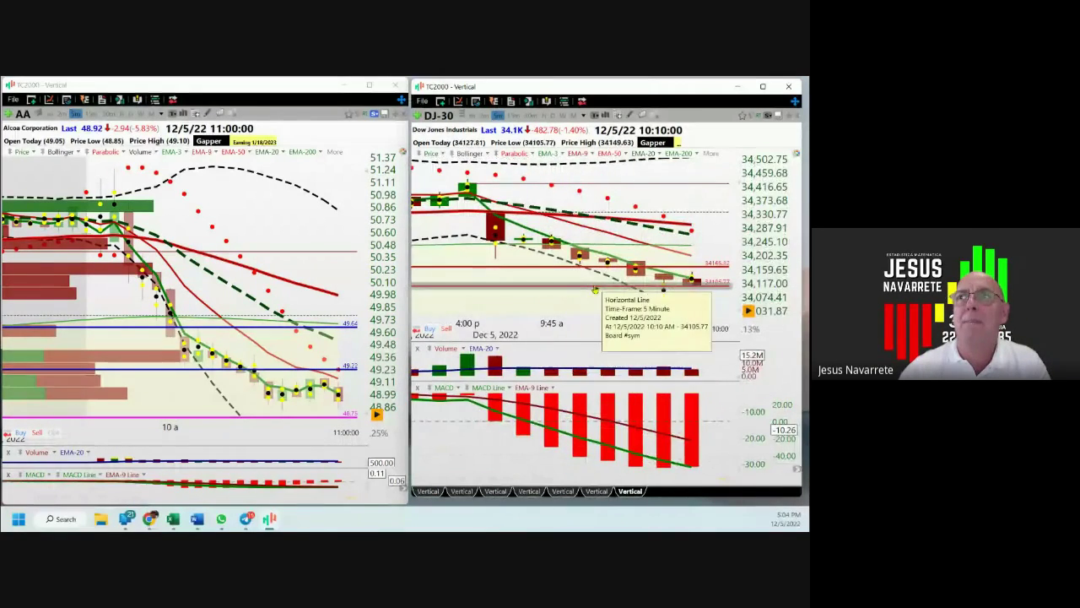
drag(590, 382, 589, 447)
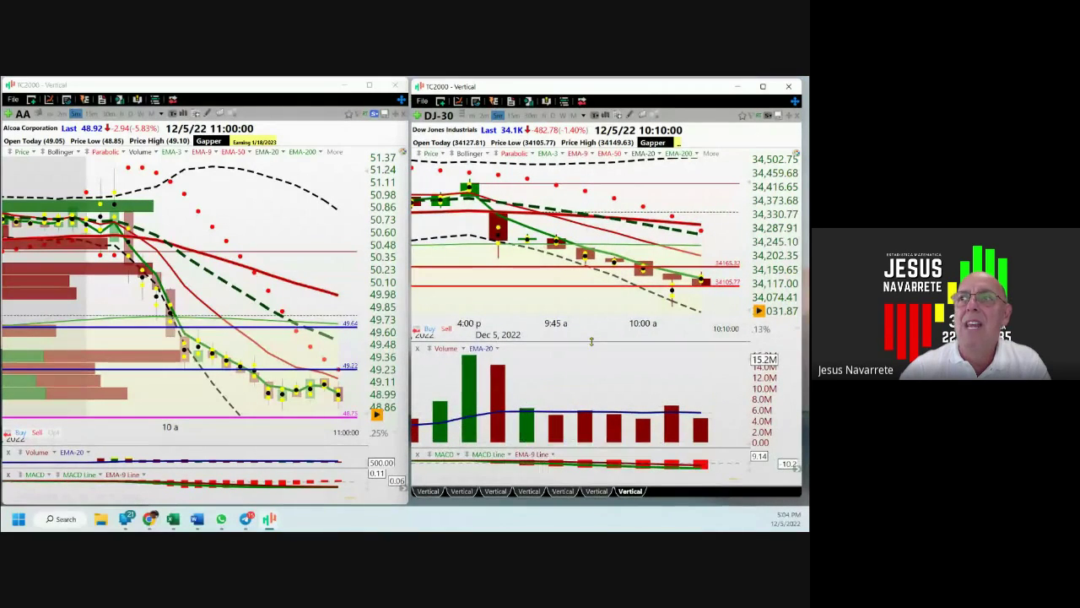
drag(593, 341, 594, 432)
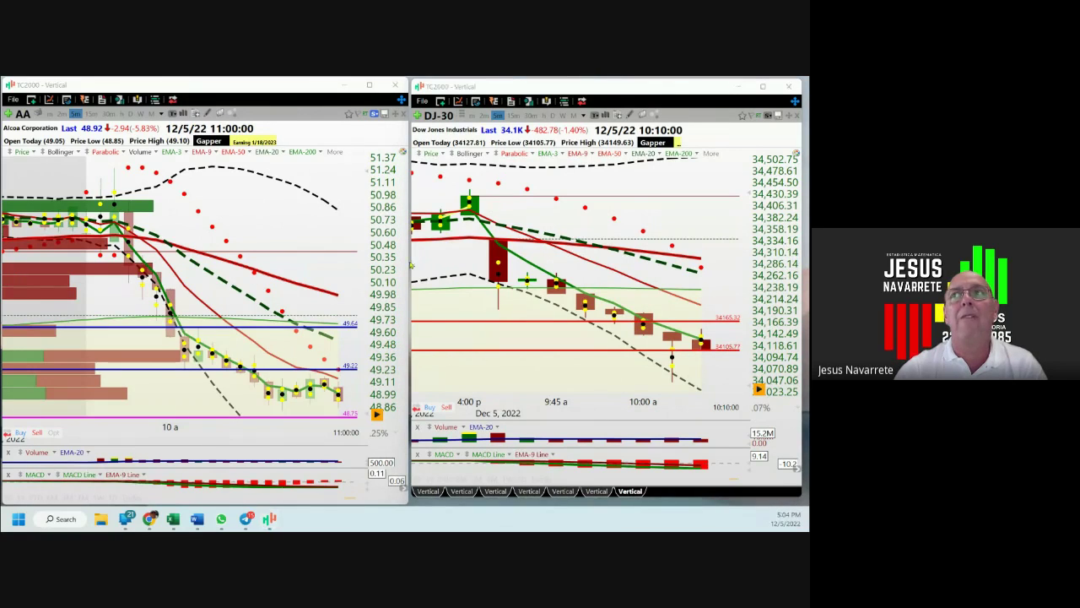
- Outline the first DJ-30 5-minute candle of Dec 5 in red, then switch that window through its layouts to the AA chart
drag(472, 233, 520, 317)
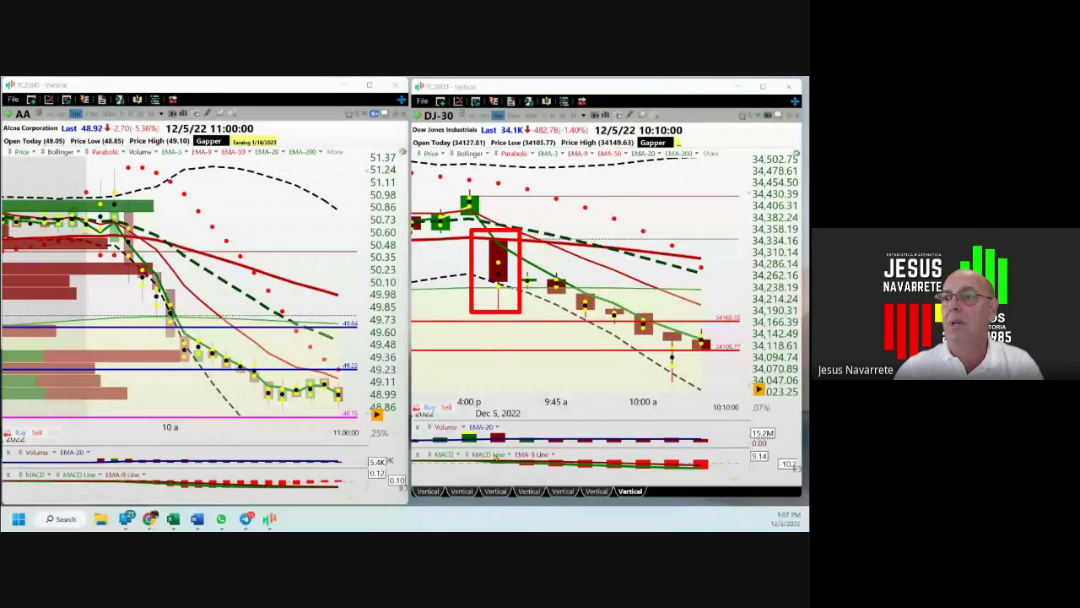
click(562, 491)
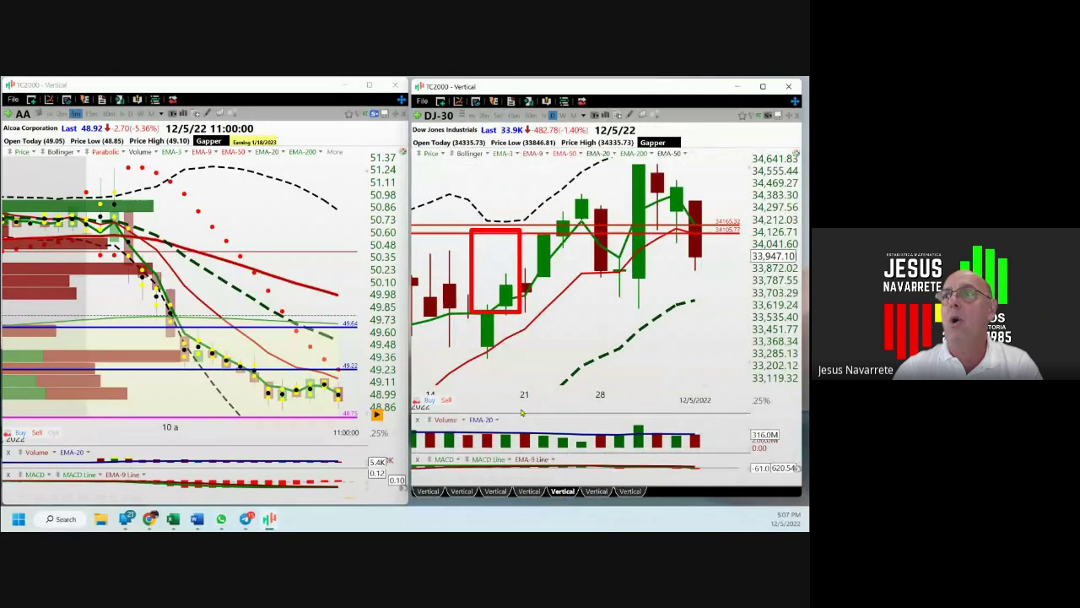
click(523, 492)
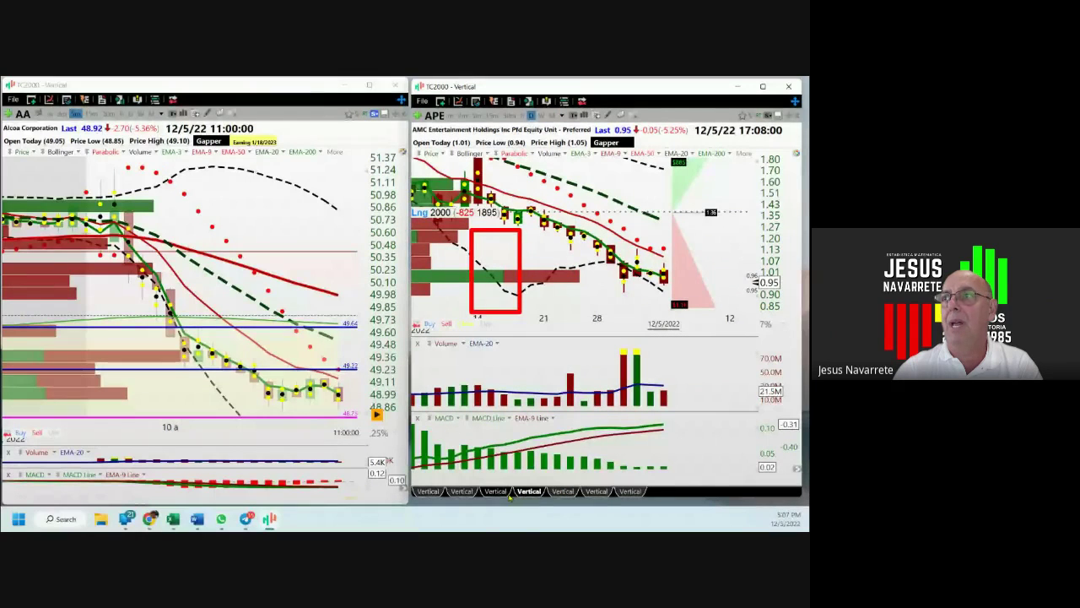
click(496, 492)
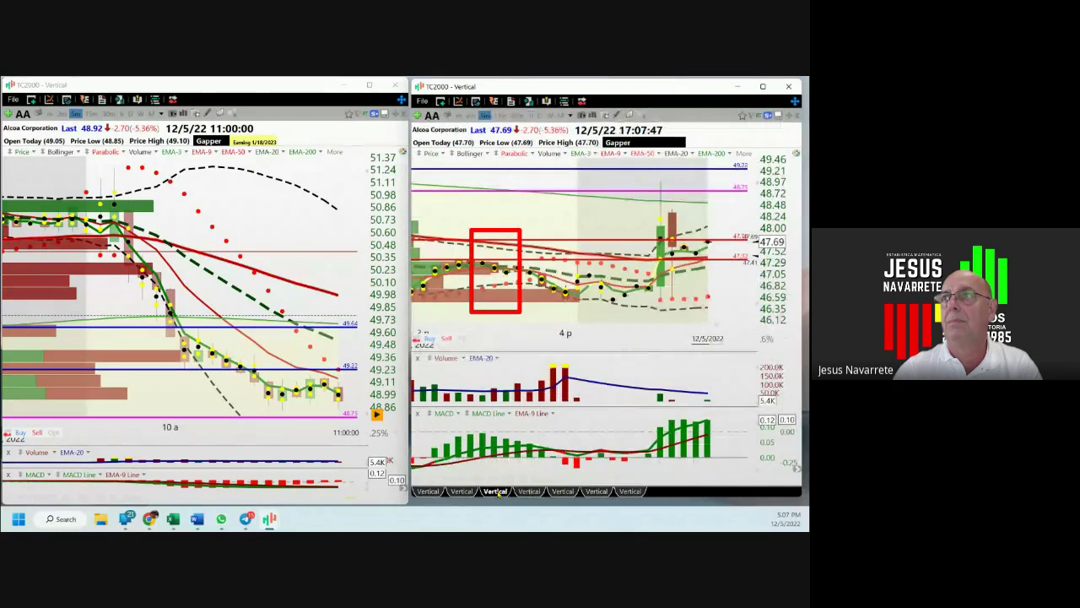
- Show AA on the hourly timeframe and outline in red the Dec 5 MACD crossover, the following histogram bars, and the 48.75 to 49.64 price levels
click(528, 116)
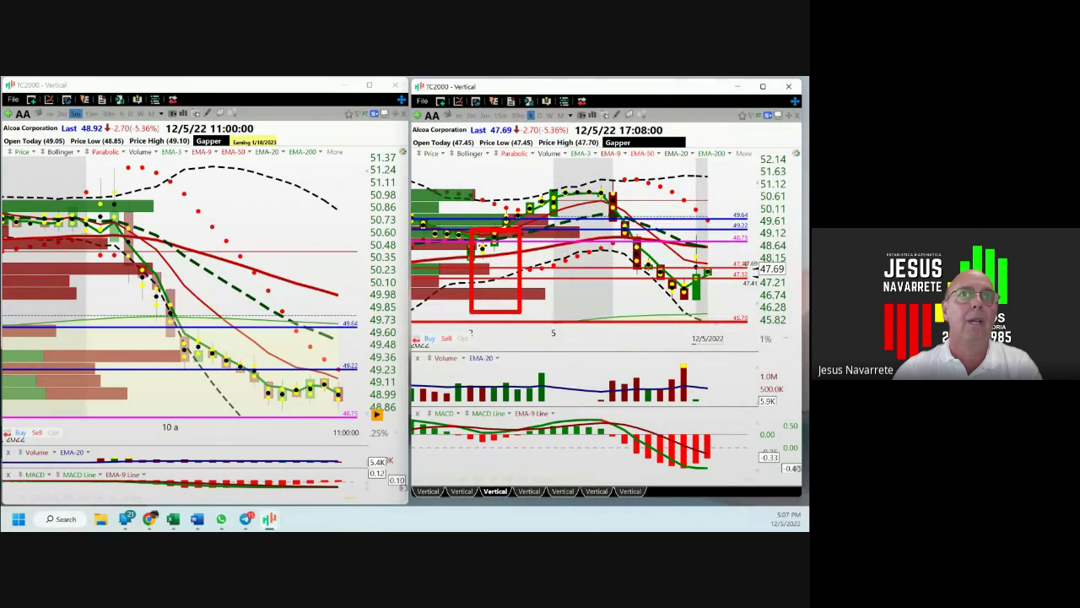
key(Escape)
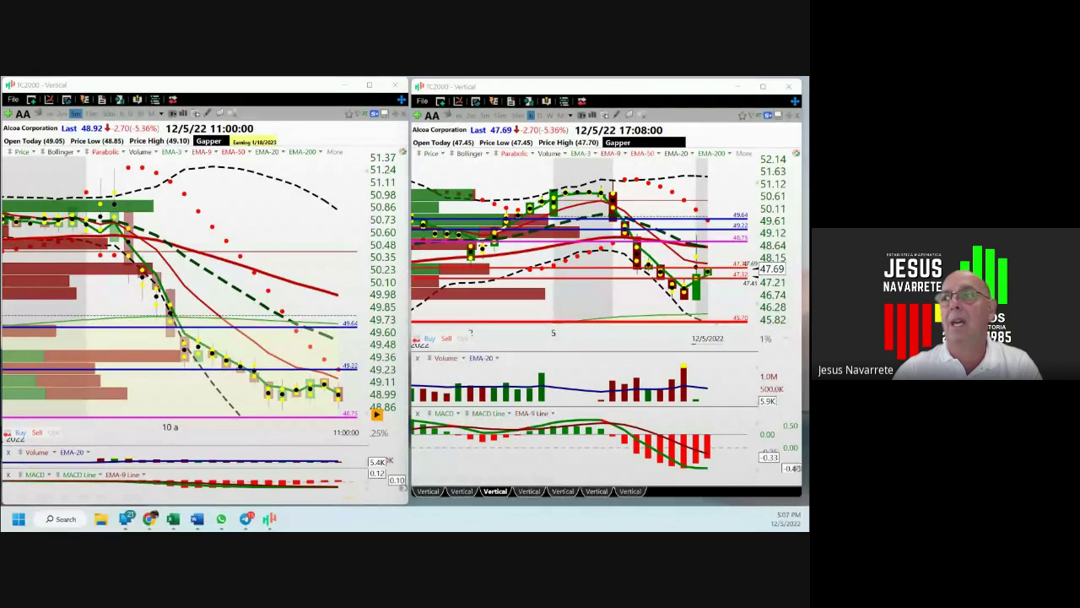
drag(600, 406, 632, 466)
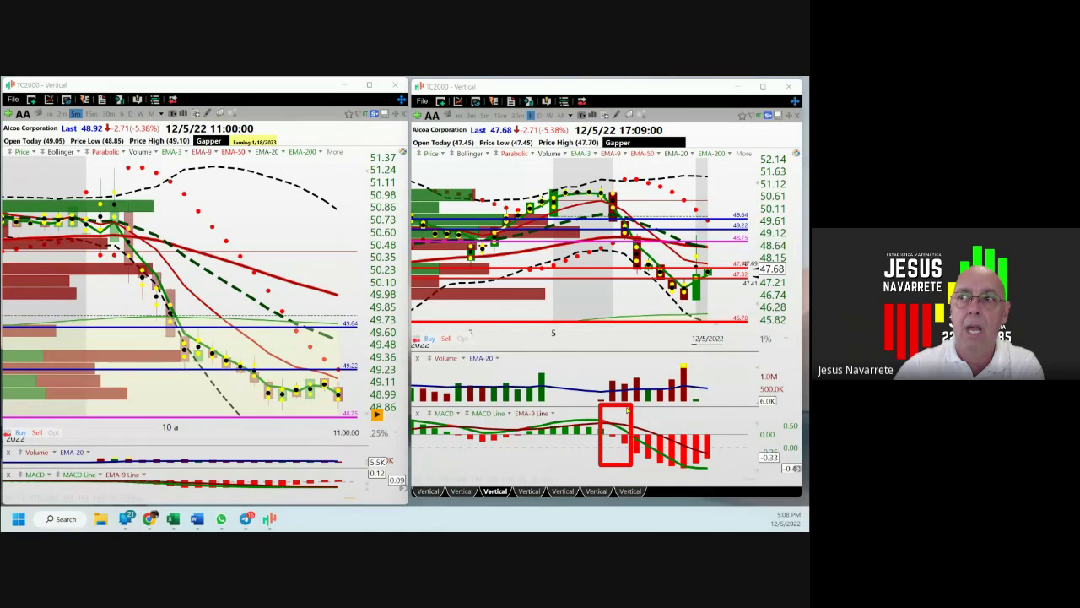
mouse_move(627, 409)
mouse_down()
mouse_move(639, 473)
mouse_move(699, 475)
mouse_up()
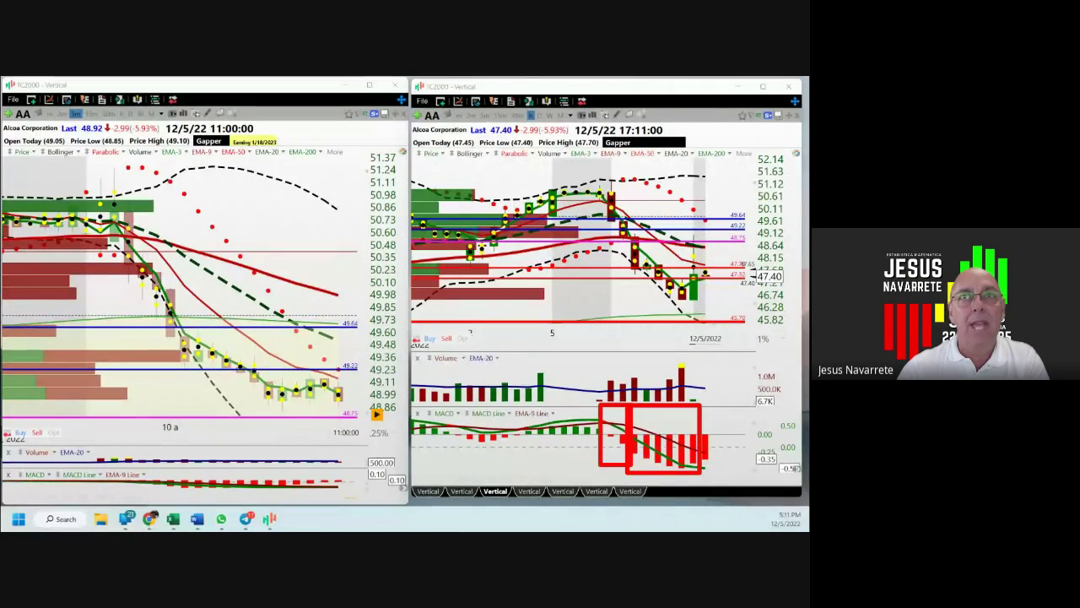
mouse_move(664, 209)
mouse_down()
mouse_move(699, 250)
mouse_move(753, 251)
mouse_up()
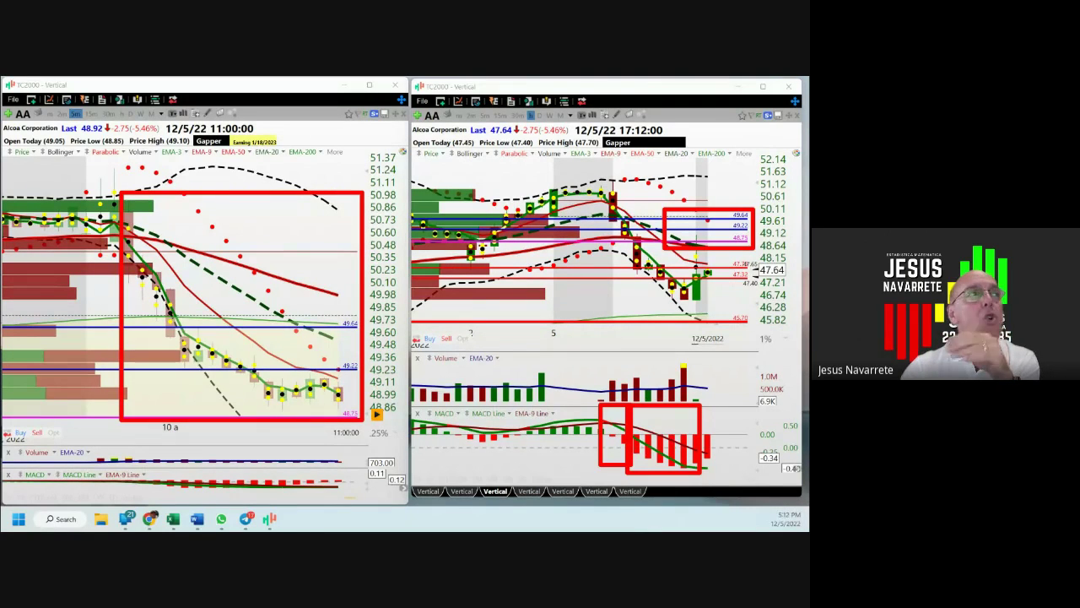
- Switch the second chart window to the DJ-30 5-minute layout with more candles in view, and clear the red outlines
click(624, 493)
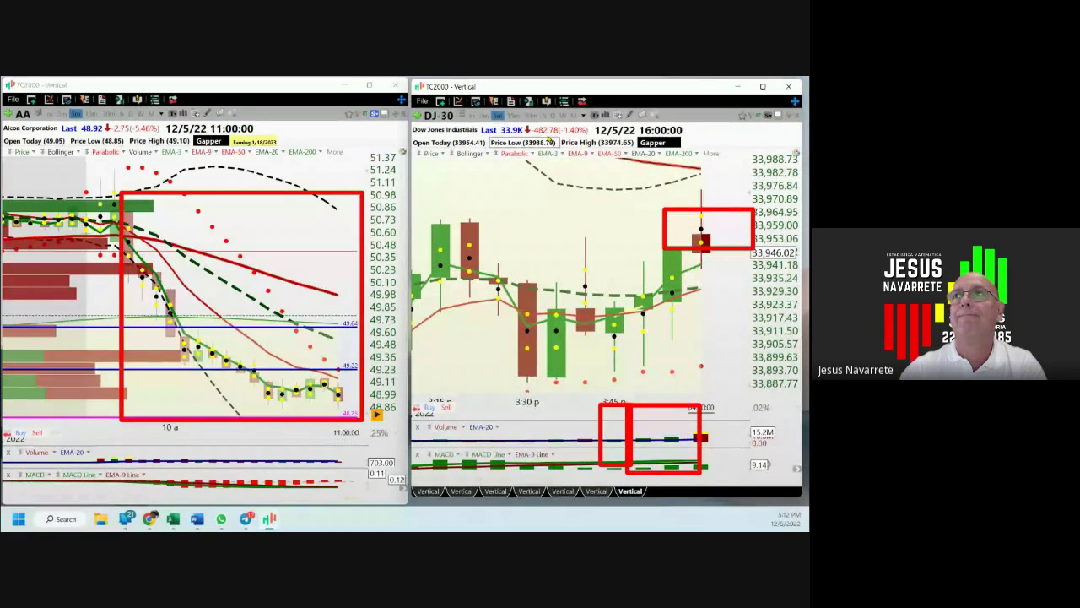
click(554, 335)
scroll(553, 333, down, 1)
scroll(552, 331, down, 1)
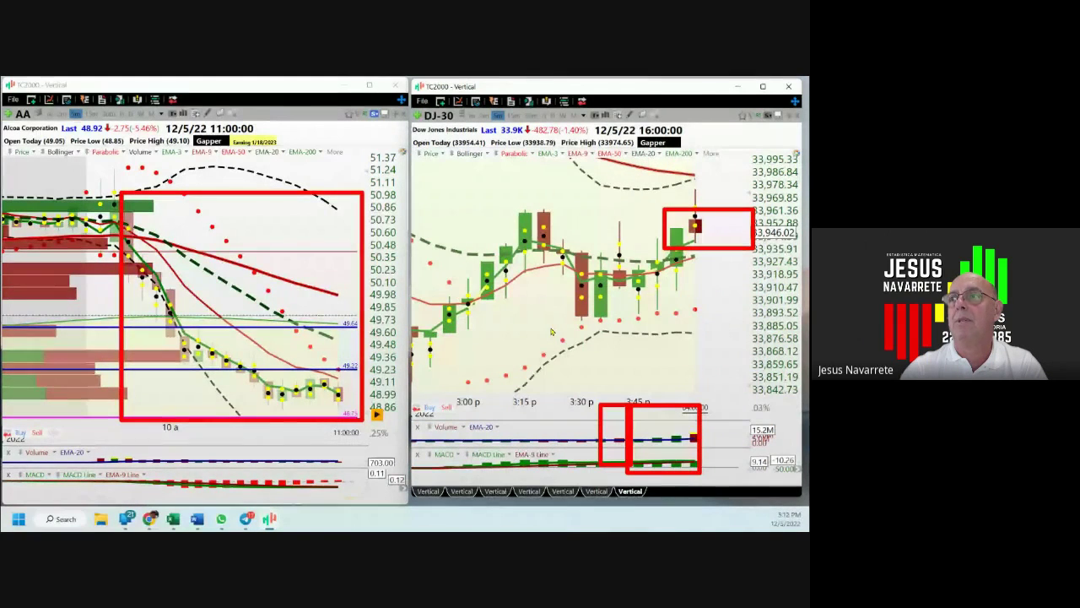
key(Escape)
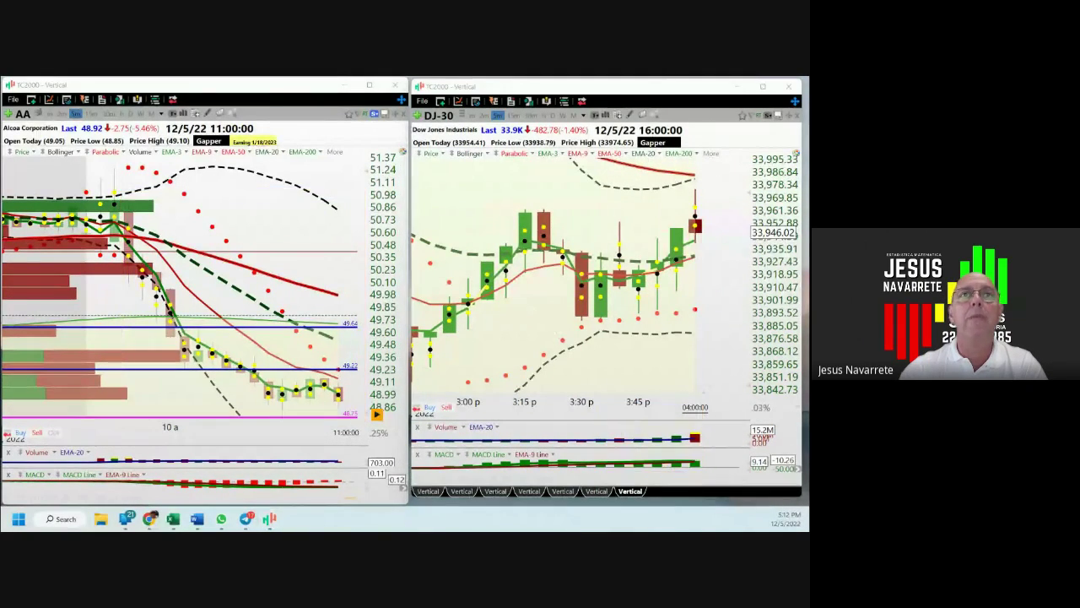
- Go back through the DJ-30 5-minute candles from the 16:00 close to the 12/5/22 opening drop, ending the chart at 10:40
key(Left)
key(Left)
key(Left)
key(Left)
key(Left)
key(Left)
key(Left)
key(Left)
key(Left)
key(Left)
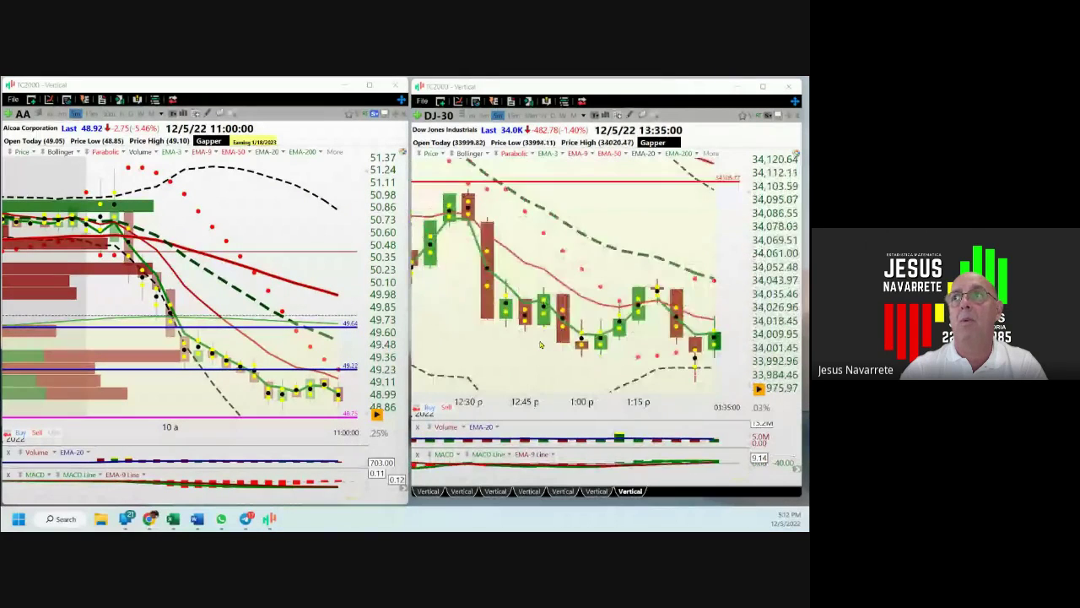
key(Left)
key(Left)
key(Left)
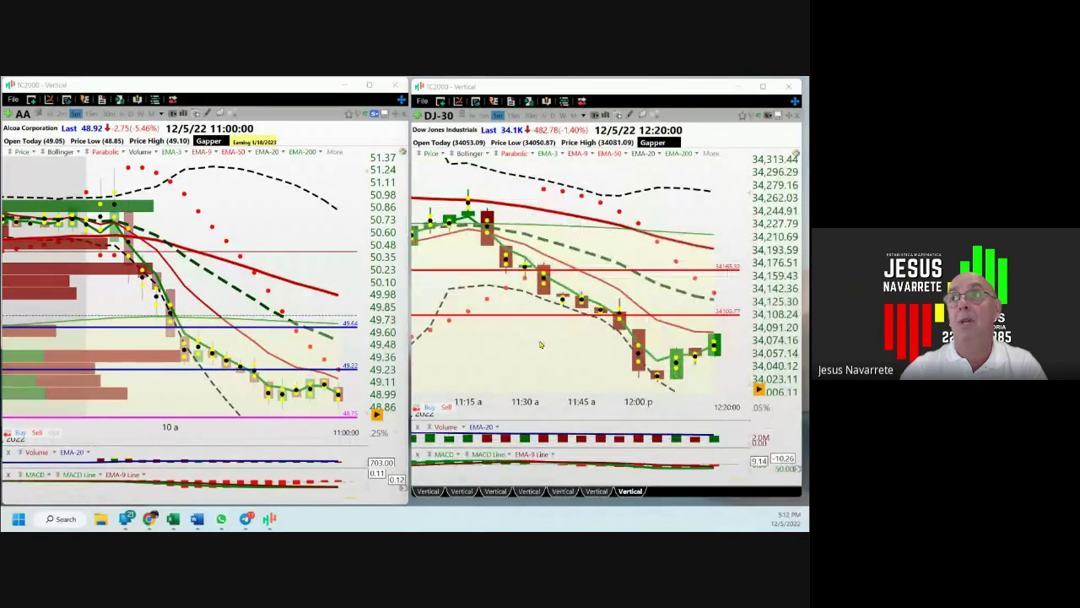
key(Left)
key(Left)
key(Left)
key(Left)
key(Left)
key(Left)
key(Left)
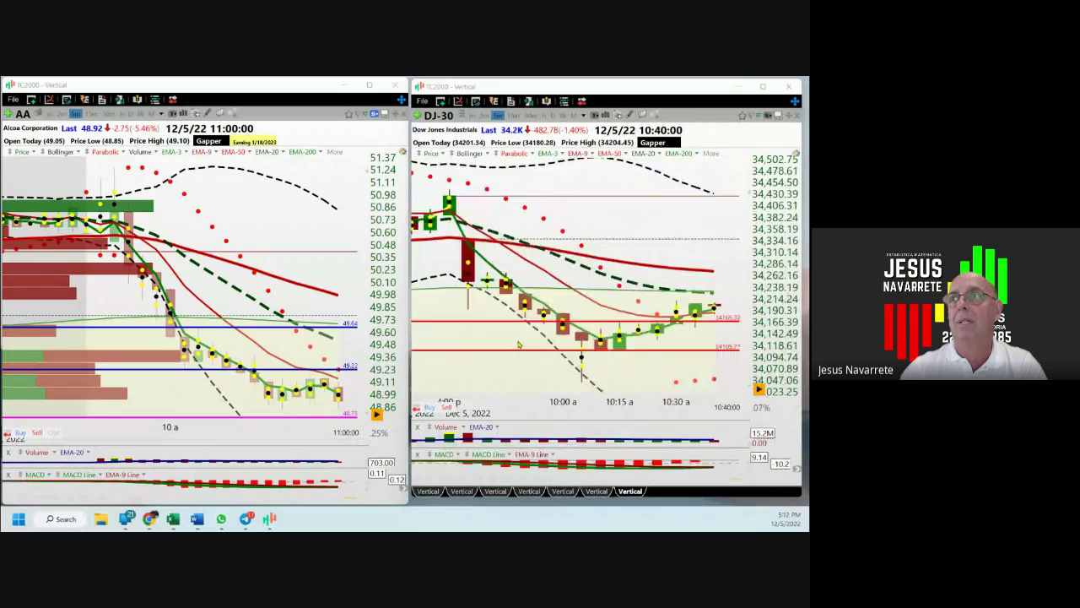
key(Right)
key(Right)
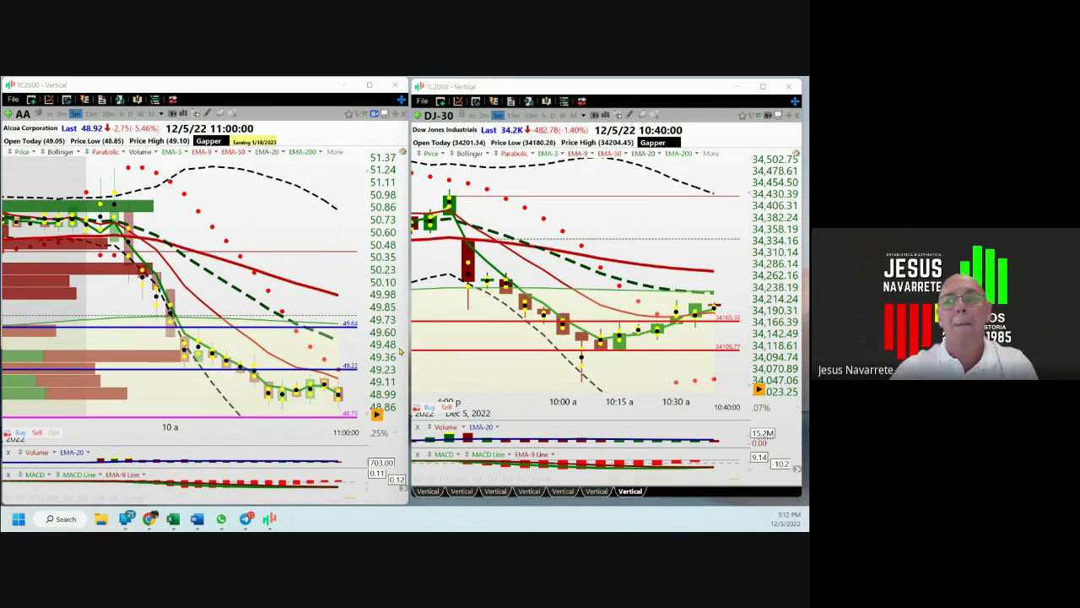
- Switch to Excel, maximize the Stock (2) worksheet, outline its 1 Day value under 5-Dec in red, and return to the TC2000 charts
mouse_move(173, 520)
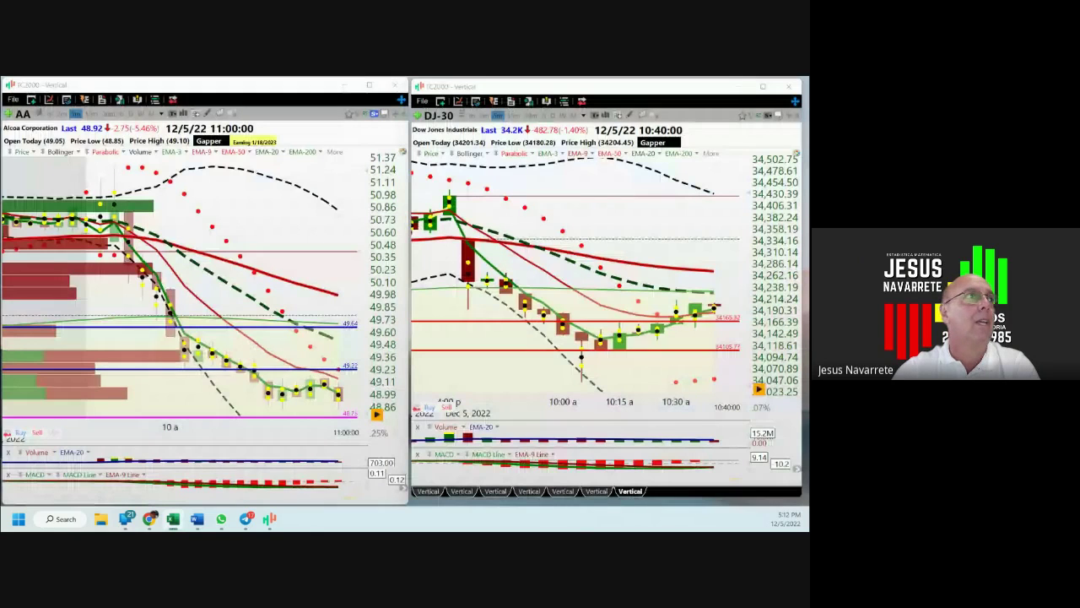
click(173, 519)
drag(638, 108, 594, 90)
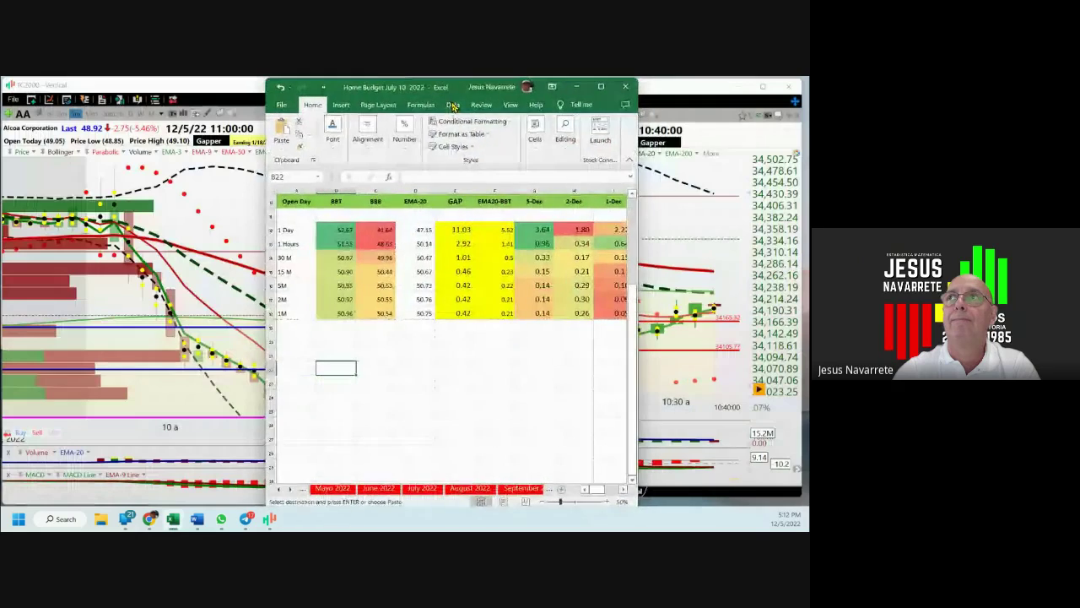
click(600, 86)
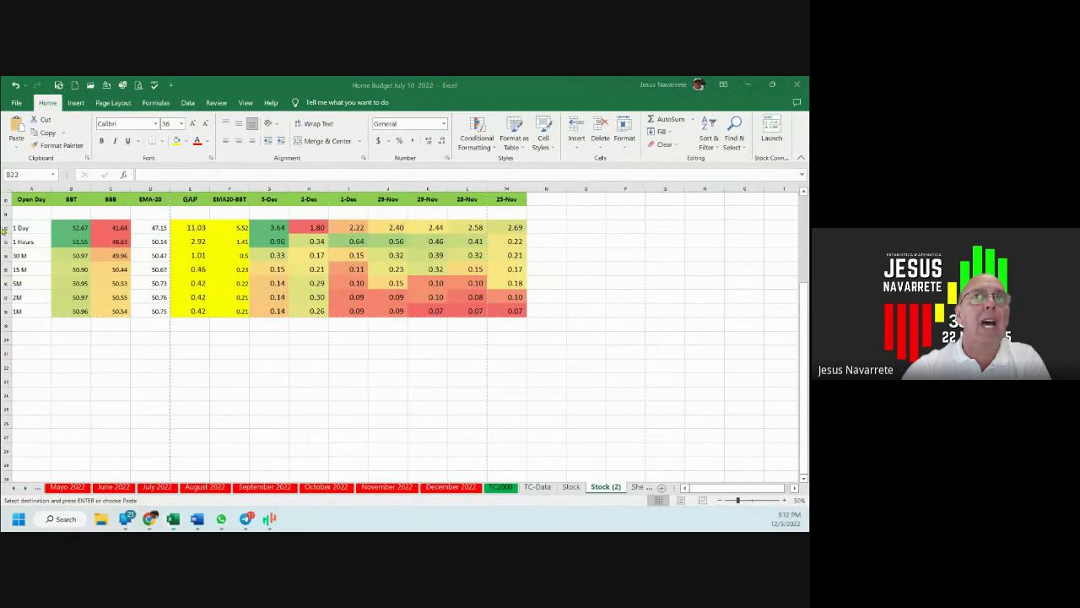
mouse_move(249, 212)
mouse_down()
mouse_move(251, 225)
mouse_move(296, 240)
mouse_up()
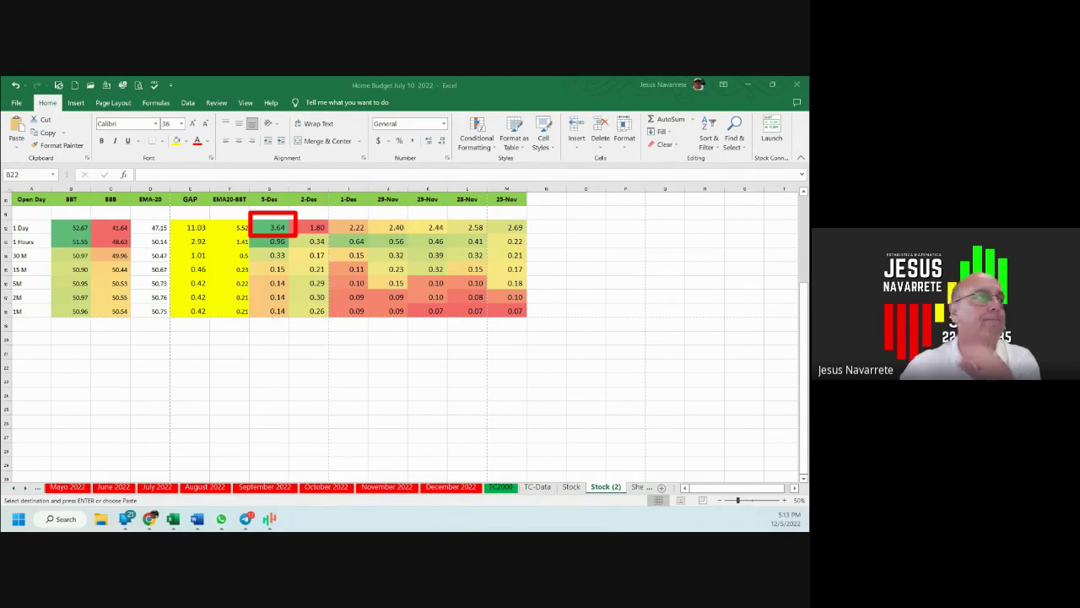
double_click(449, 91)
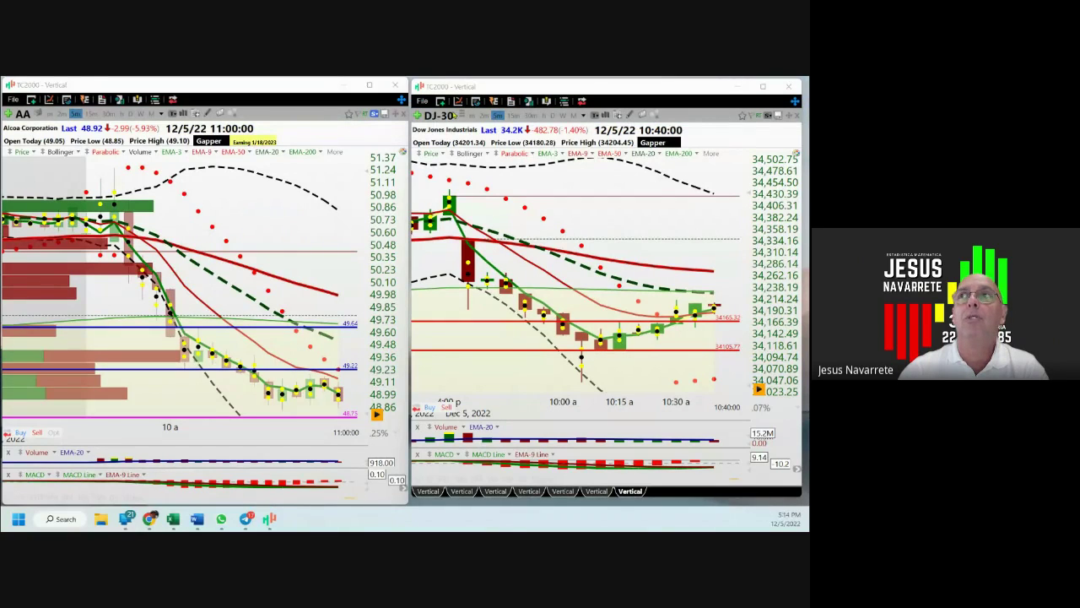
- Set both the DJ-30 and AA charts to 30 minutes, and outline the 48.75 line above AA's latest candles in red
click(530, 115)
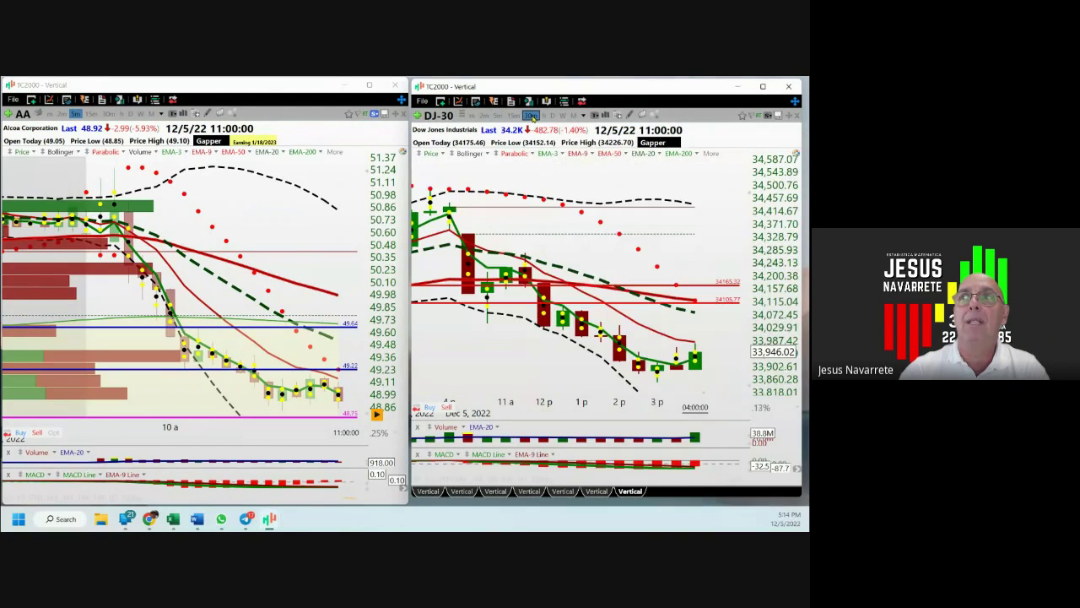
click(108, 114)
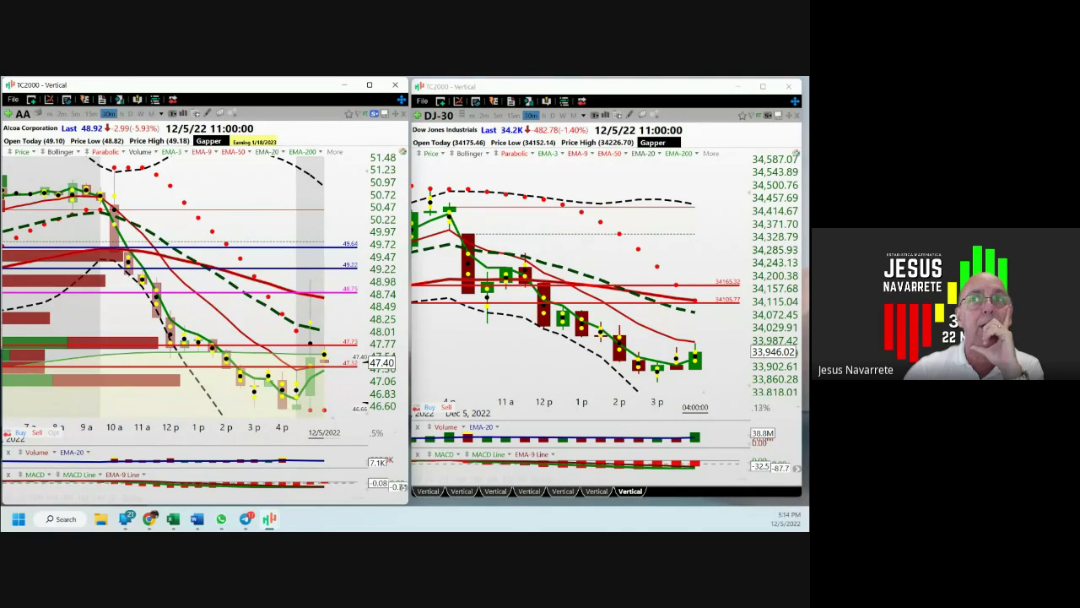
drag(291, 274, 327, 306)
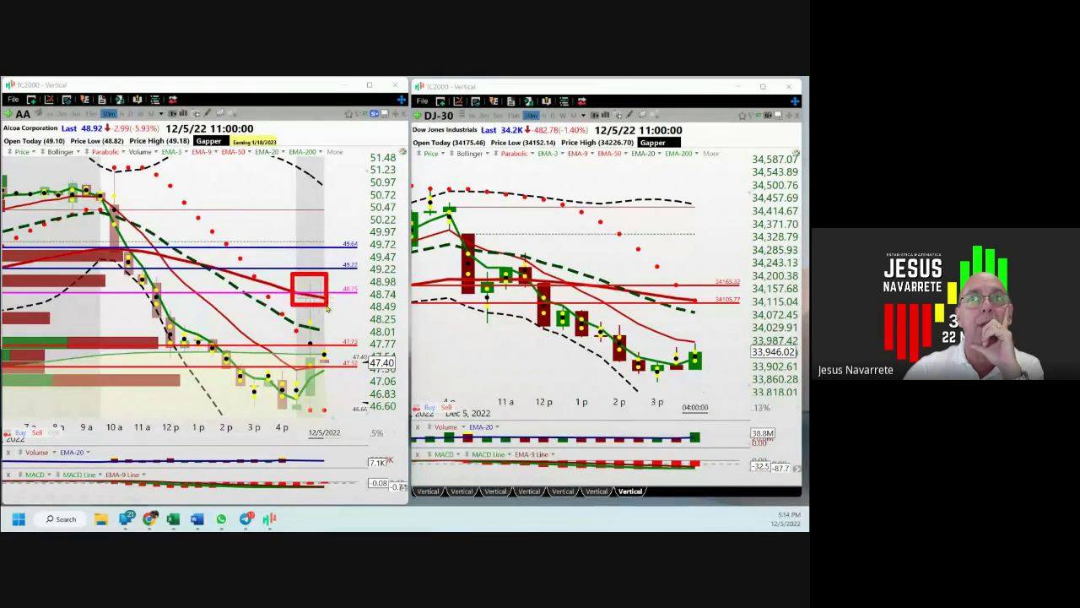